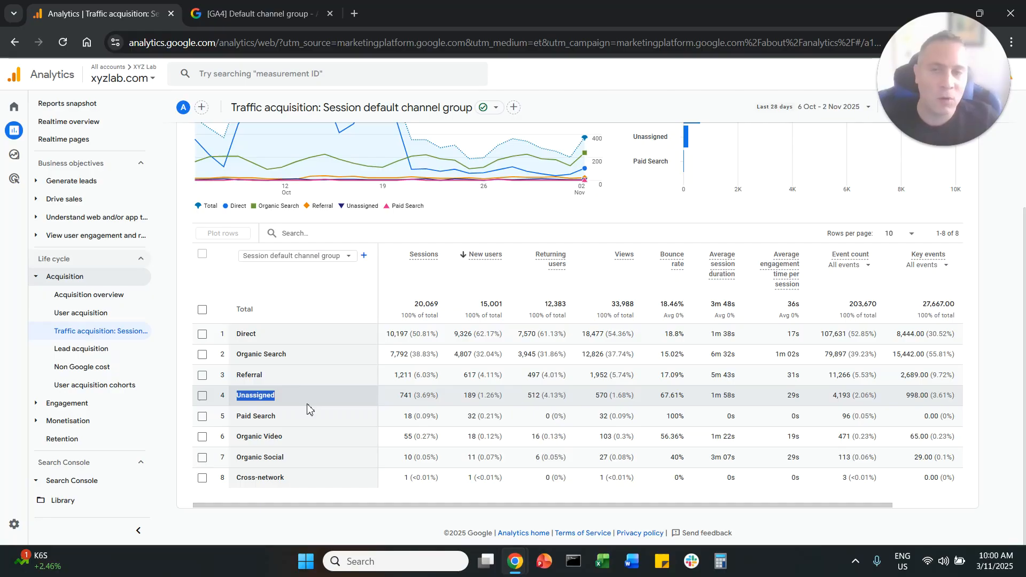
Start a report filter using the Session default channel group dimension.
{"action": "scroll", "coordinate": [307, 409], "scroll_direction": "up", "scroll_amount": 3}
{"action": "left_click", "coordinate": [199, 152]}
{"action": "left_click", "coordinate": [889, 174]}
{"action": "type", "text": "chann"}
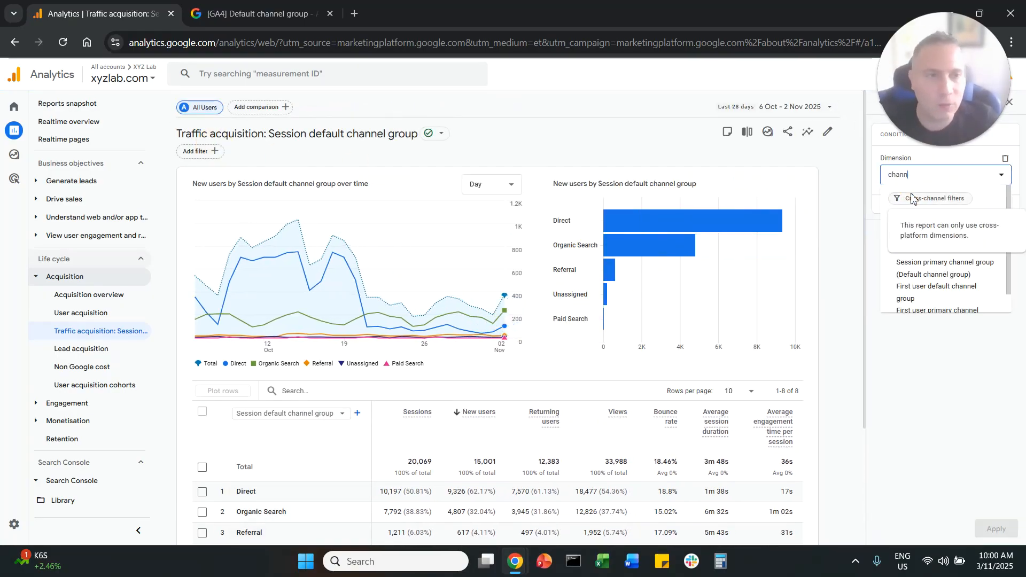
{"action": "type", "text": "e"}
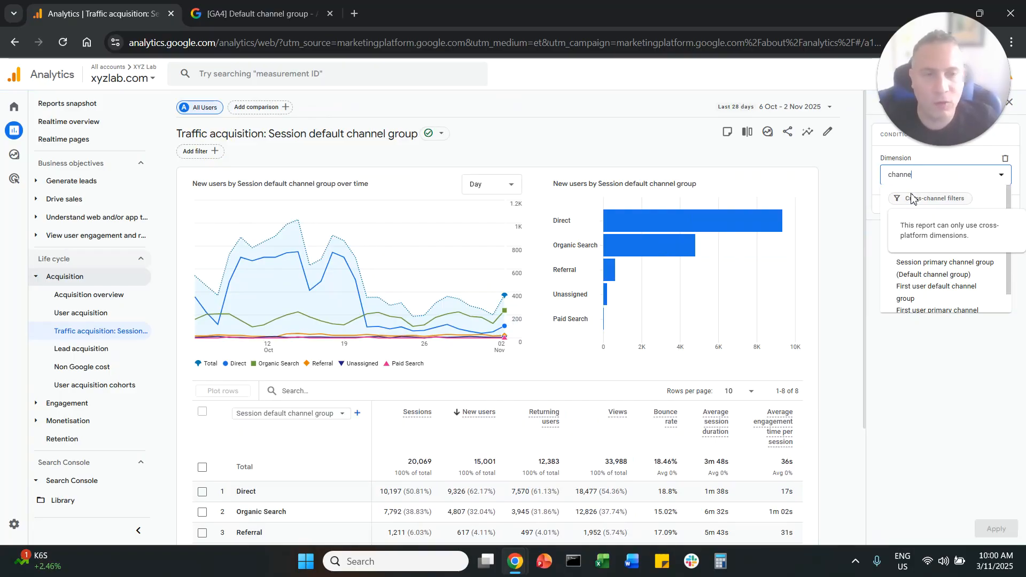
{"action": "type", "text": "l se"}
{"action": "left_click", "coordinate": [937, 175]}
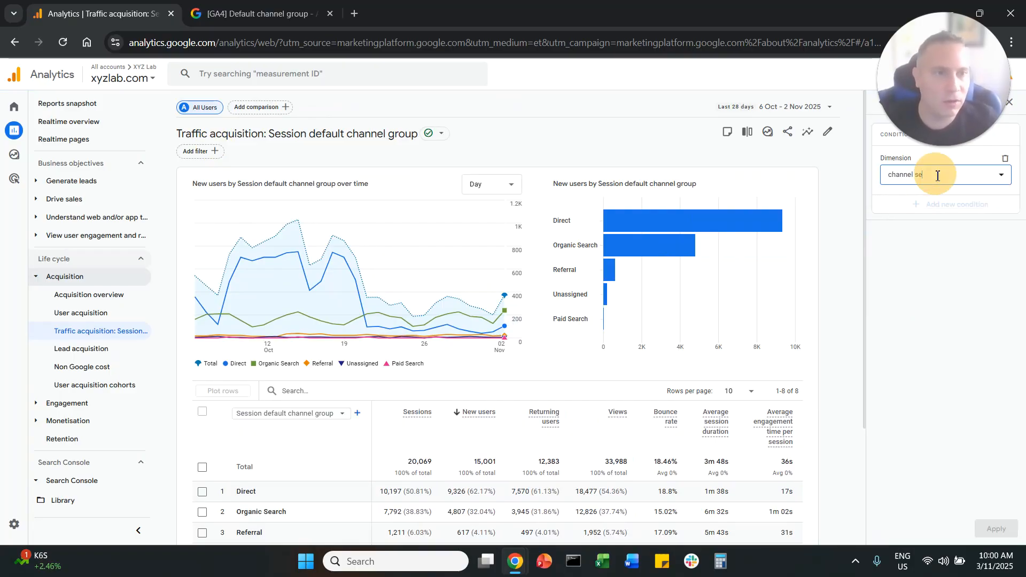
{"action": "type", "text": "sess"}
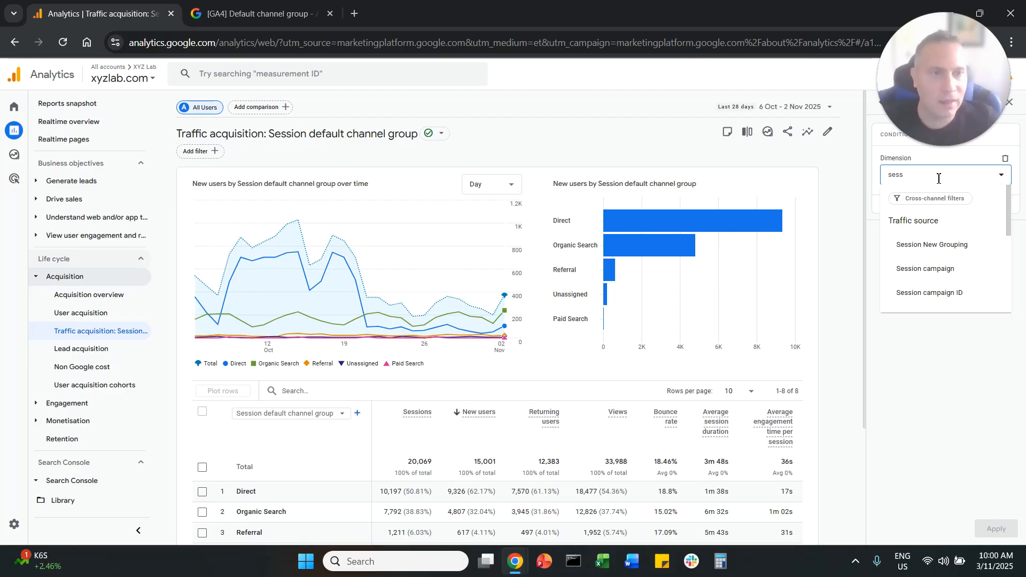
{"action": "type", "text": "ion de"}
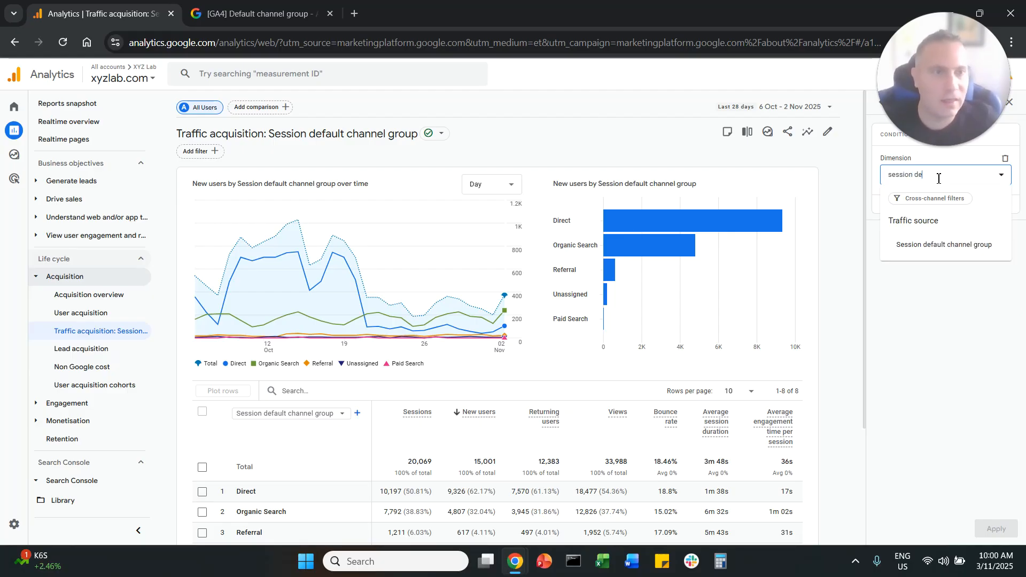
{"action": "left_click", "coordinate": [943, 246]}
Make the filter condition exactly match Unassigned and apply it to the traffic acquisition report.
{"action": "left_click", "coordinate": [927, 210]}
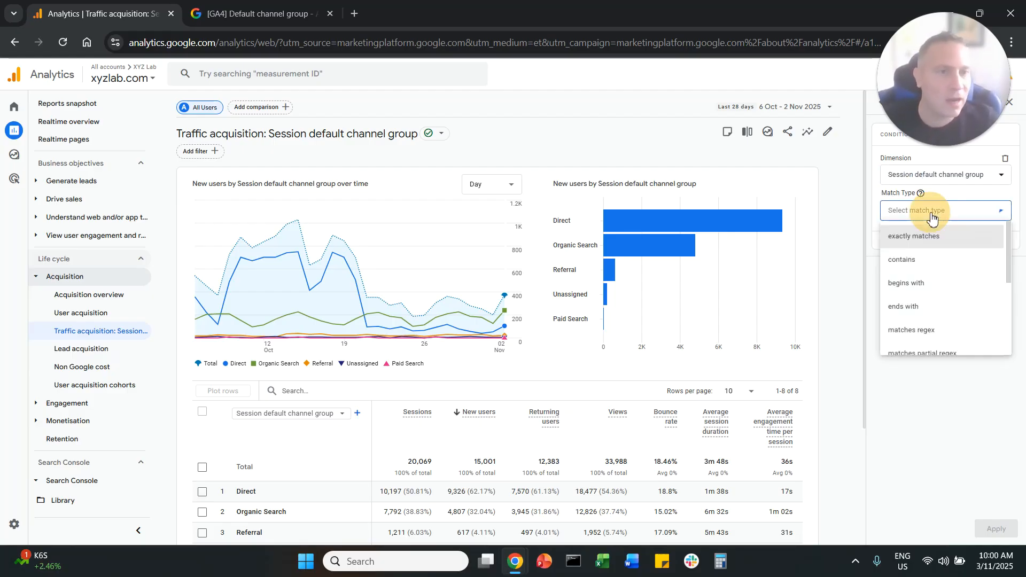
{"action": "left_click", "coordinate": [930, 242]}
{"action": "left_click", "coordinate": [926, 245]}
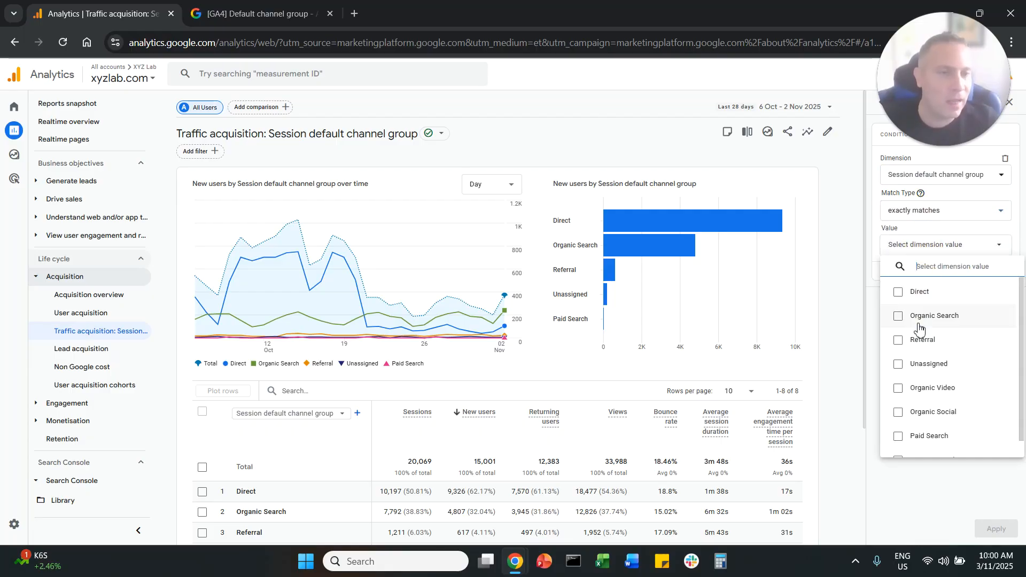
{"action": "left_click", "coordinate": [917, 367]}
{"action": "left_click", "coordinate": [867, 402]}
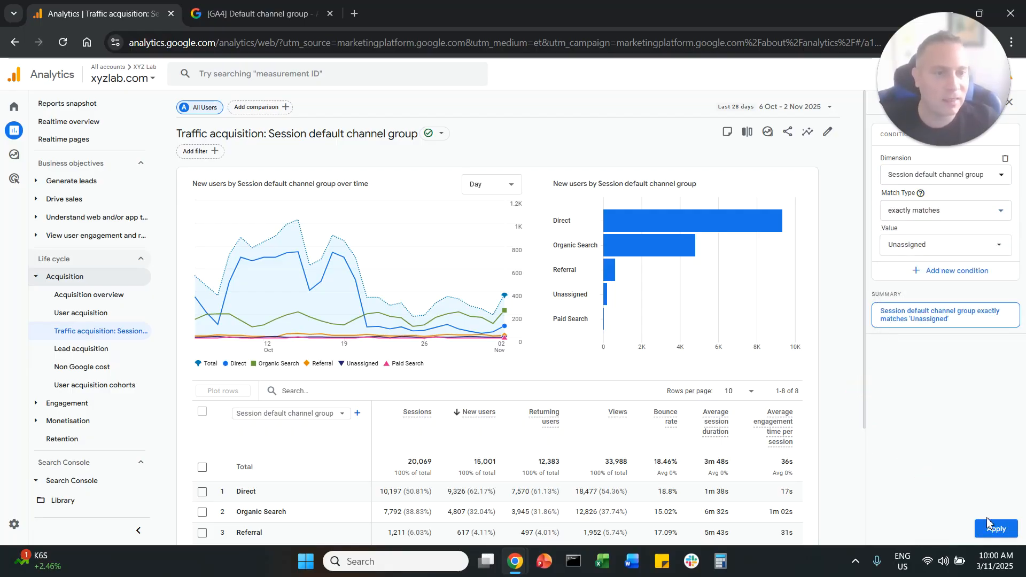
{"action": "left_click", "coordinate": [997, 541]}
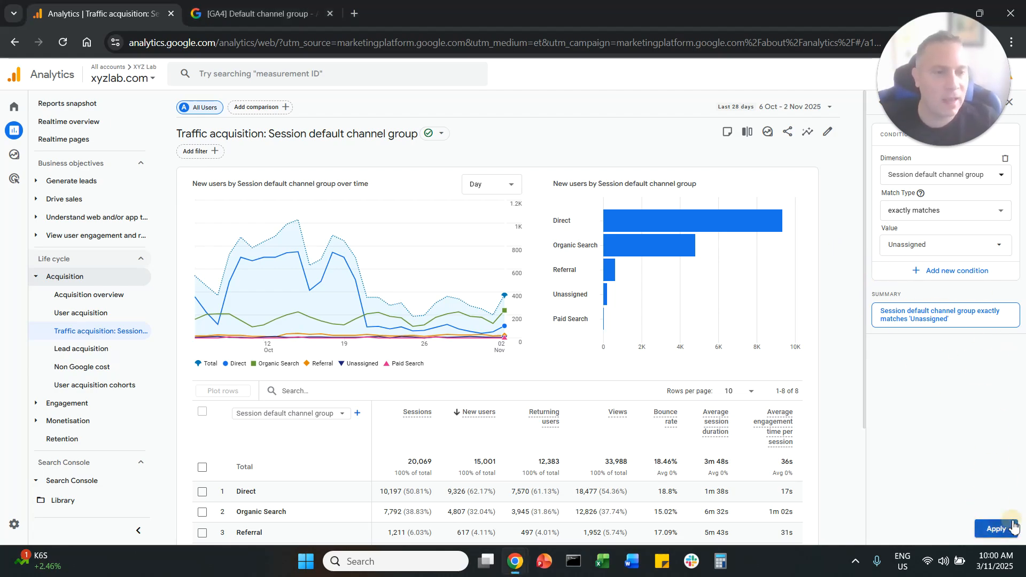
Break the filtered table down by Session source/medium and clear all row selections.
{"action": "left_click", "coordinate": [203, 412]}
{"action": "scroll", "coordinate": [256, 427], "scroll_direction": "down", "scroll_amount": 1}
{"action": "left_click", "coordinate": [311, 400]}
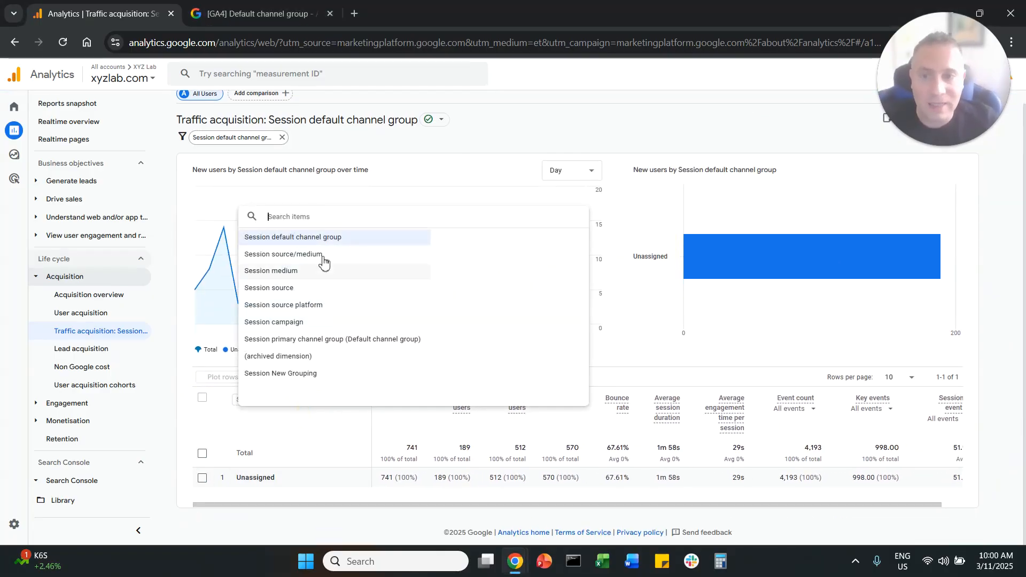
{"action": "left_click", "coordinate": [323, 258]}
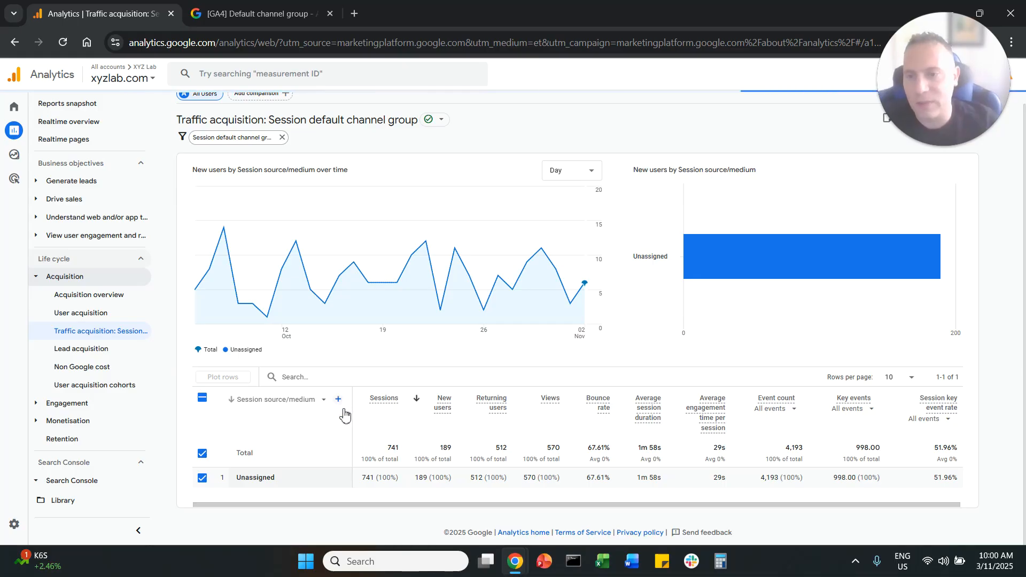
{"action": "scroll", "coordinate": [307, 437], "scroll_direction": "down", "scroll_amount": 1}
{"action": "left_click", "coordinate": [202, 323]}
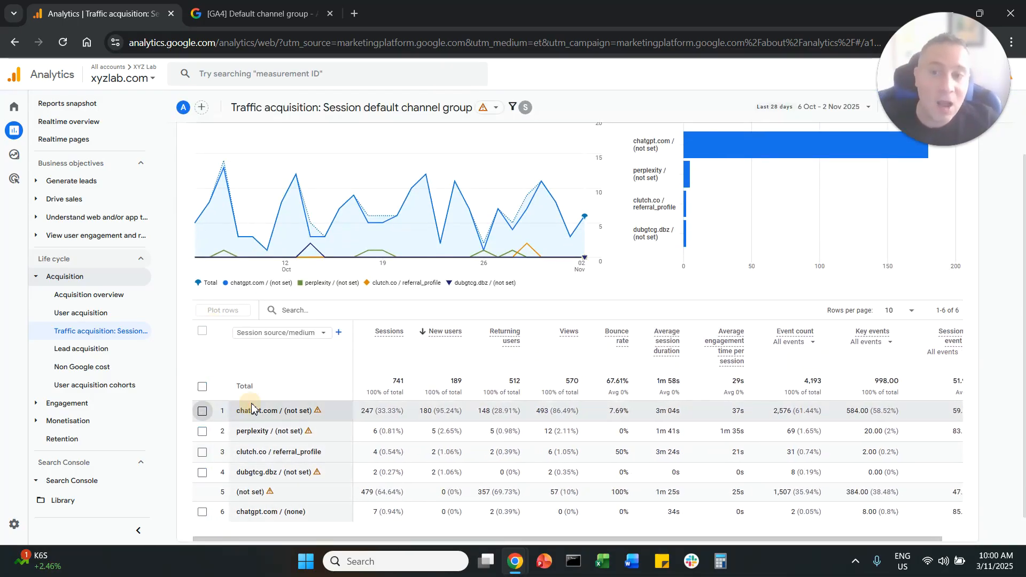
Examine the source/medium rows that make up the Unassigned traffic, including the chatgpt.com, perplexity, clutch.co, dubgtcg.dbz and (not set) entries.
{"action": "scroll", "coordinate": [238, 406], "scroll_direction": "down", "scroll_amount": 1}
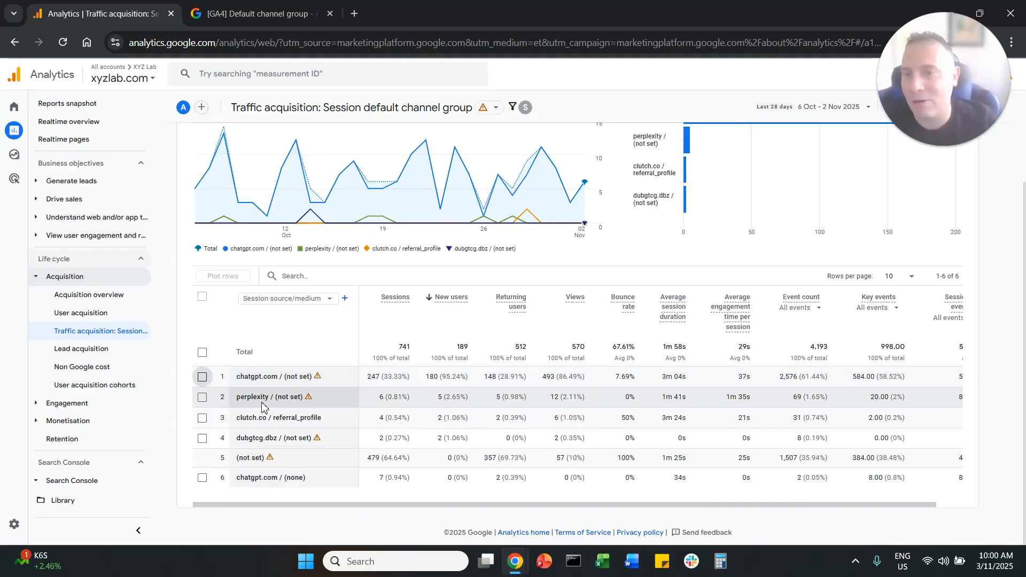
{"action": "left_click_drag", "start_coordinate": [236, 376], "coordinate": [278, 380]}
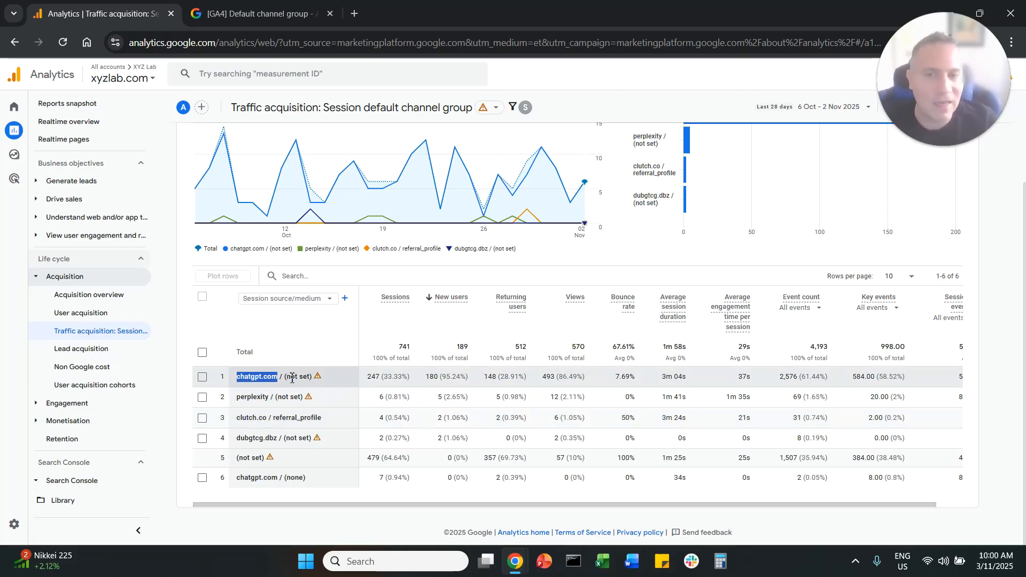
{"action": "left_click_drag", "start_coordinate": [236, 398], "coordinate": [299, 397]}
{"action": "left_click_drag", "start_coordinate": [247, 419], "coordinate": [300, 418]}
{"action": "left_click", "coordinate": [299, 419]}
{"action": "left_click_drag", "start_coordinate": [237, 419], "coordinate": [311, 421]}
{"action": "left_click", "coordinate": [296, 419]}
{"action": "left_click_drag", "start_coordinate": [245, 439], "coordinate": [295, 441]}
{"action": "left_click_drag", "start_coordinate": [237, 458], "coordinate": [265, 457]}
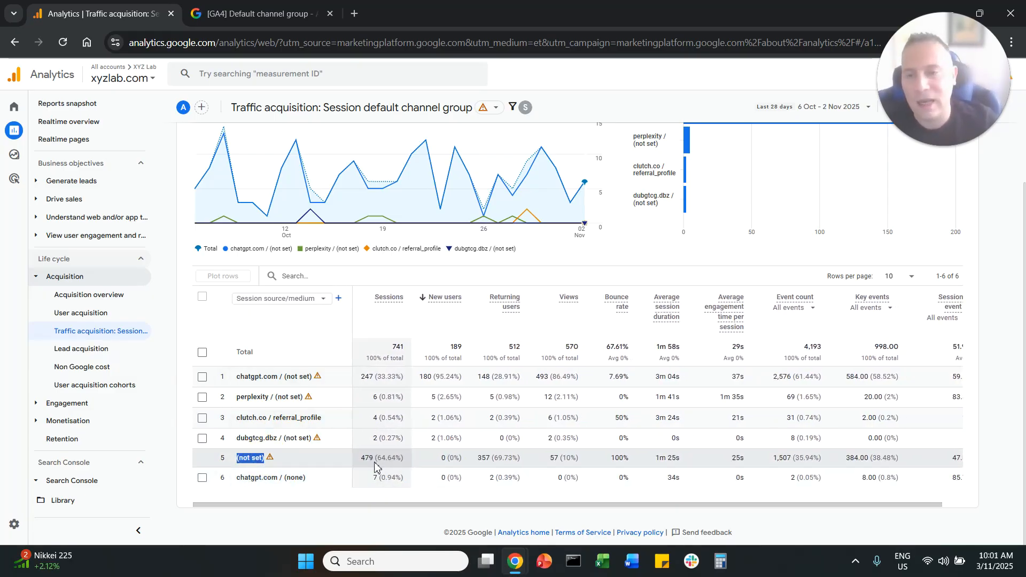
Sort the source/medium table by Sessions and copy the (not set) row label.
{"action": "left_click", "coordinate": [369, 298]}
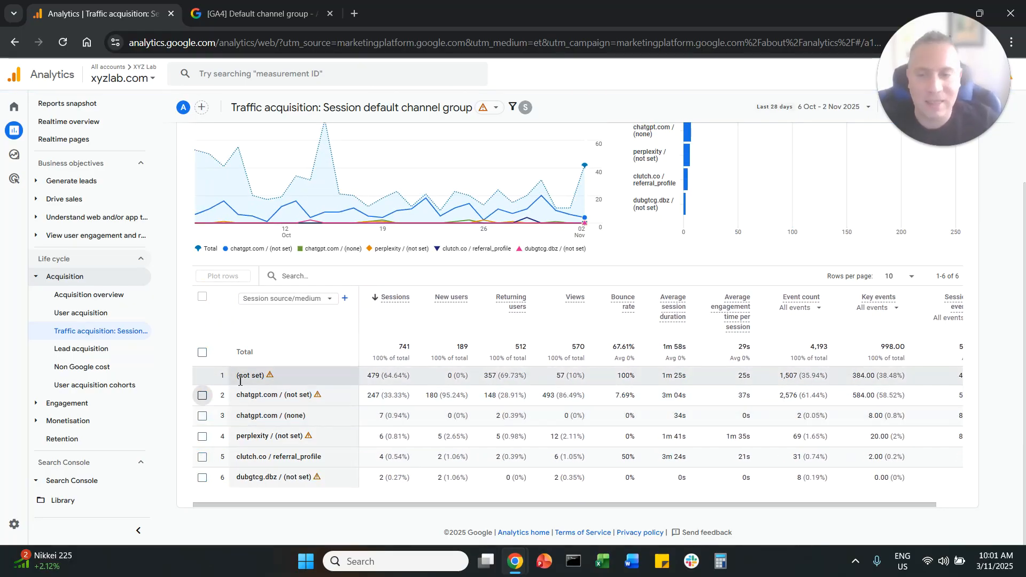
{"action": "left_click_drag", "start_coordinate": [237, 378], "coordinate": [266, 378]}
{"action": "right_click", "coordinate": [257, 379]}
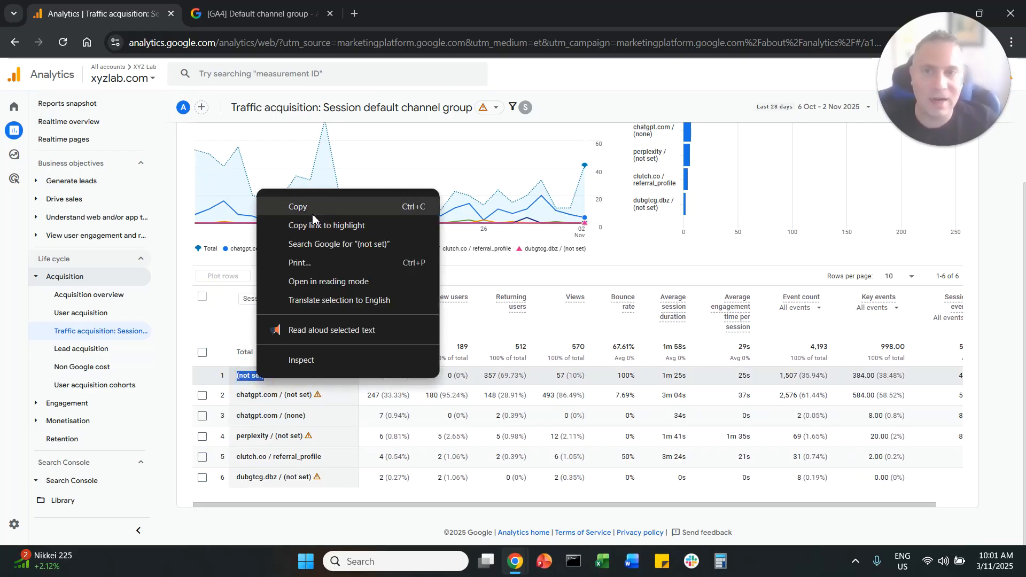
{"action": "left_click", "coordinate": [299, 207]}
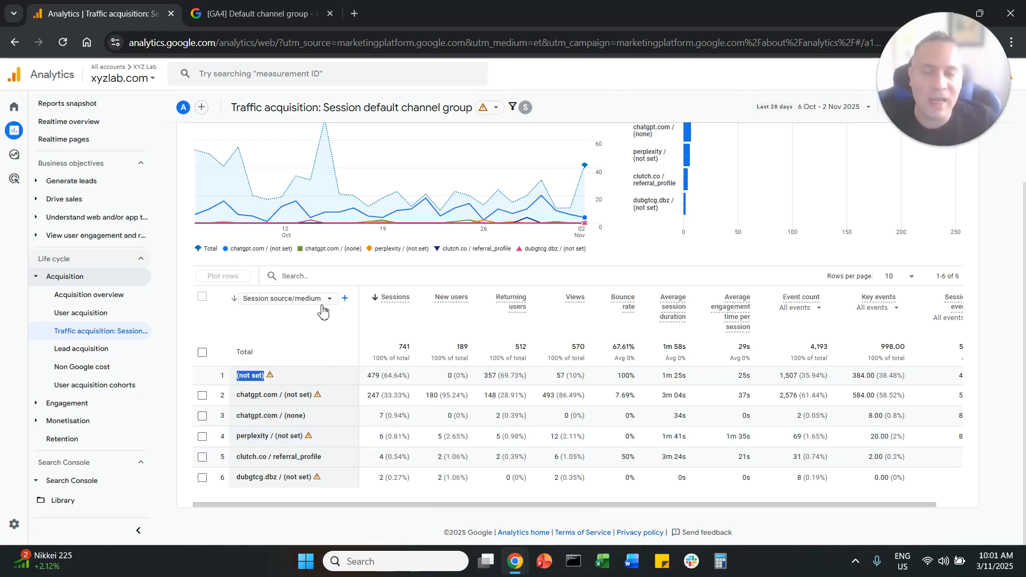
Restore the unfiltered Session default channel group table with no rows selected.
{"action": "left_click", "coordinate": [322, 306]}
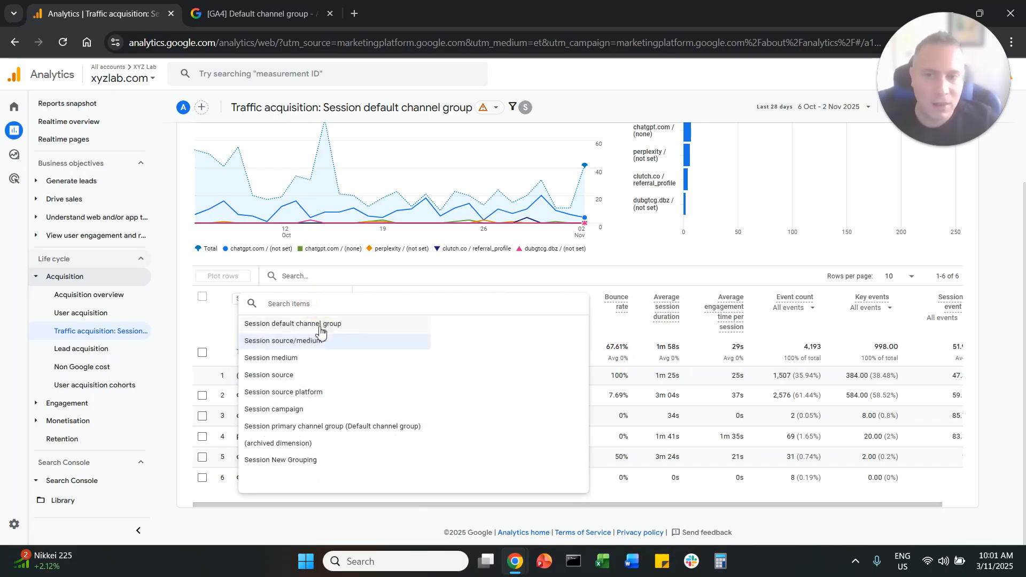
{"action": "left_click", "coordinate": [320, 325]}
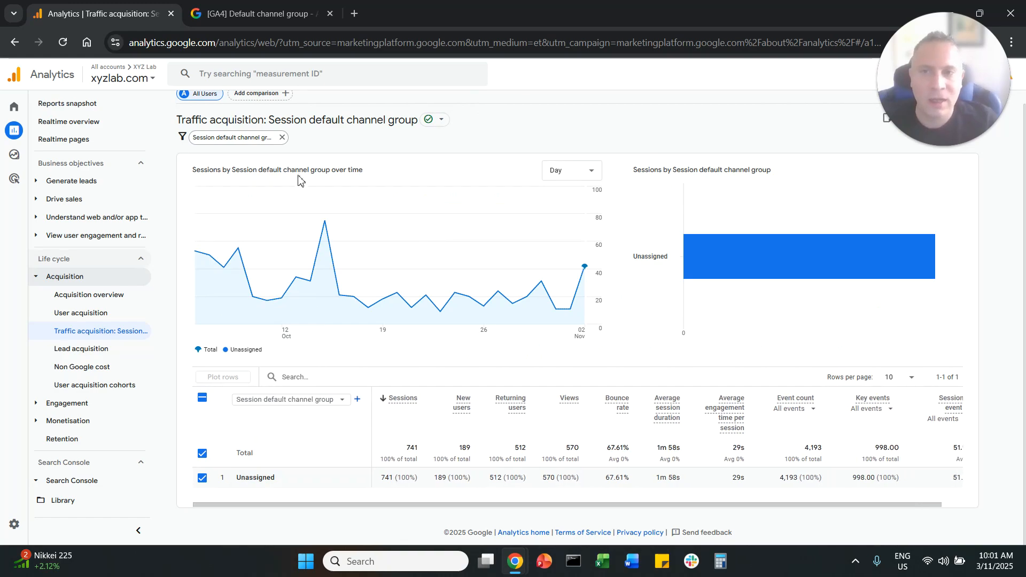
{"action": "left_click", "coordinate": [282, 140]}
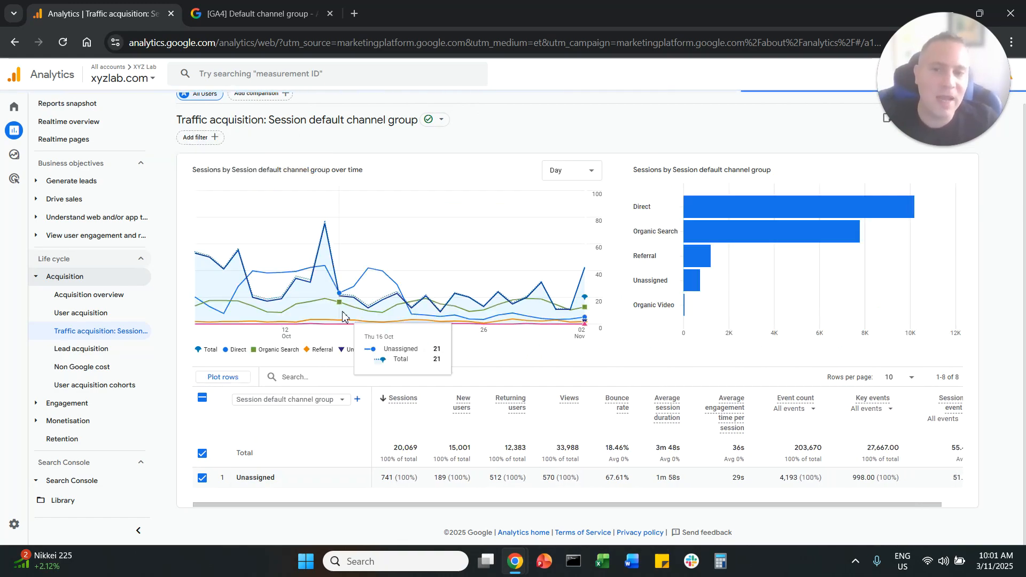
{"action": "scroll", "coordinate": [355, 422], "scroll_direction": "down", "scroll_amount": 3}
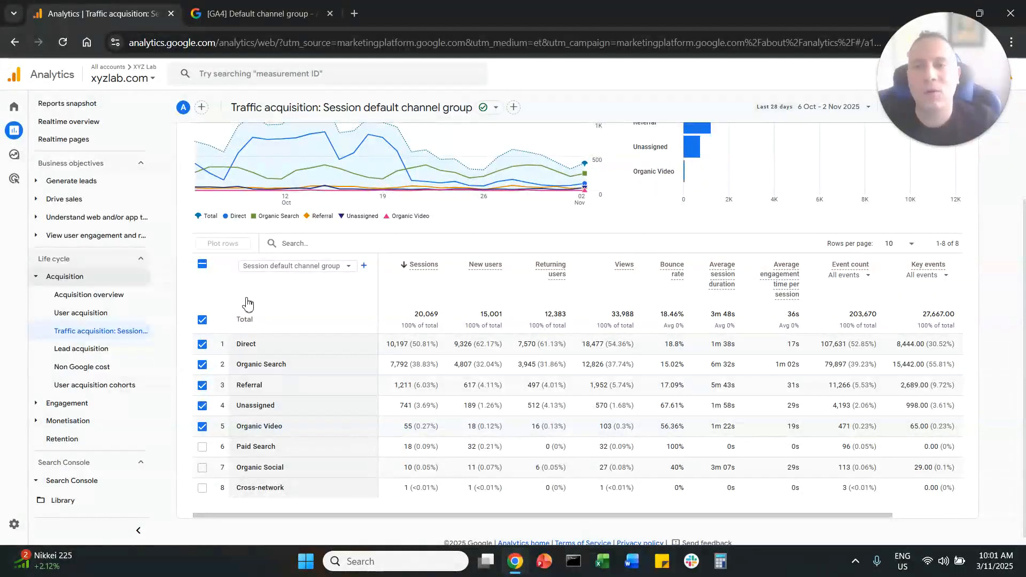
{"action": "left_click", "coordinate": [203, 265]}
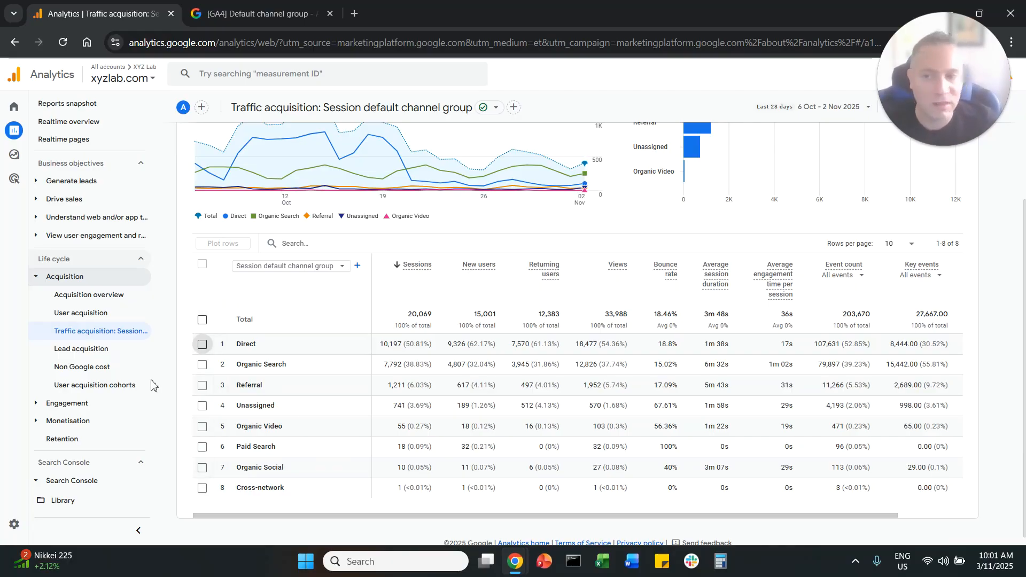
Open the property's Channel groups settings in the Data display section of Admin.
{"action": "mouse_move", "coordinate": [14, 527]}
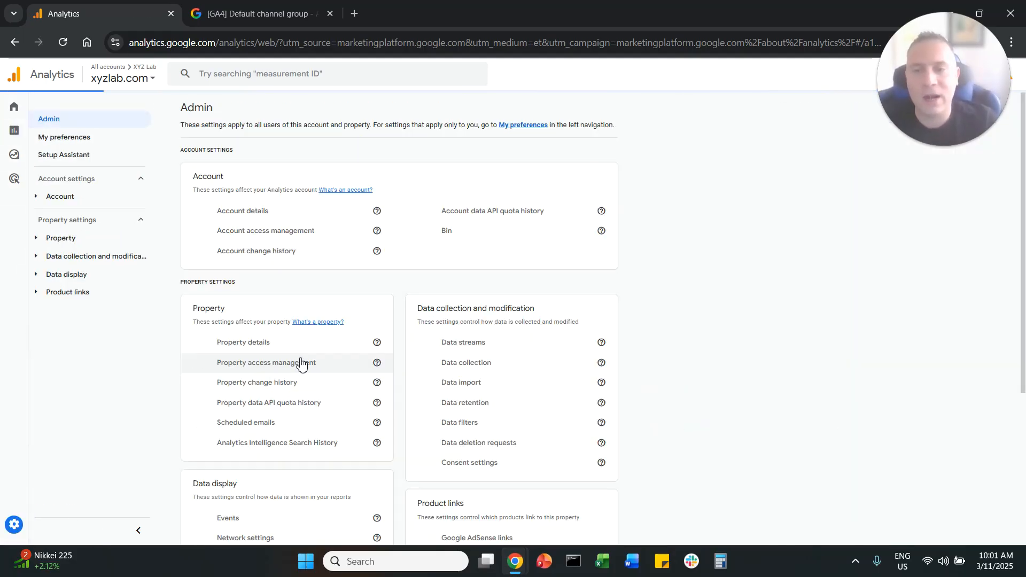
{"action": "scroll", "coordinate": [264, 339], "scroll_direction": "down", "scroll_amount": 4}
{"action": "triple_click", "coordinate": [214, 283]}
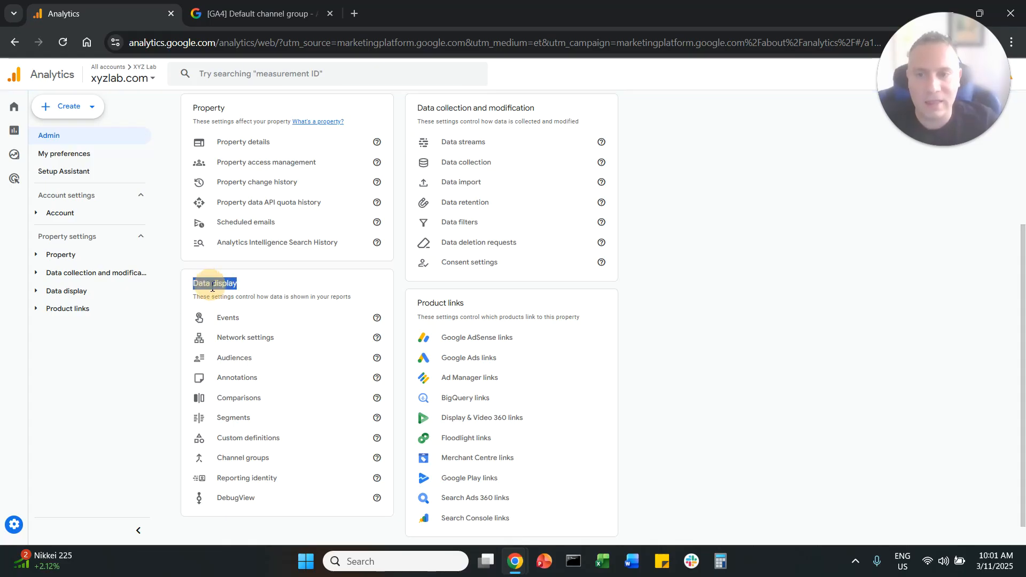
{"action": "left_click", "coordinate": [273, 458]}
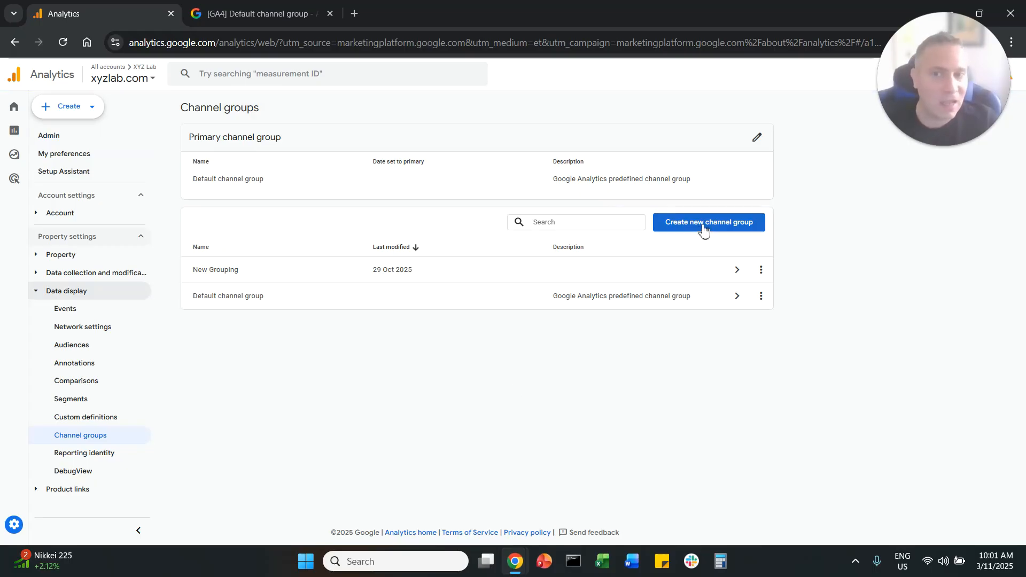
Start a new channel group and name it New Channel Group.
{"action": "left_click", "coordinate": [703, 230]}
{"action": "left_click", "coordinate": [327, 163]}
{"action": "type", "text": "New Channel Group"}
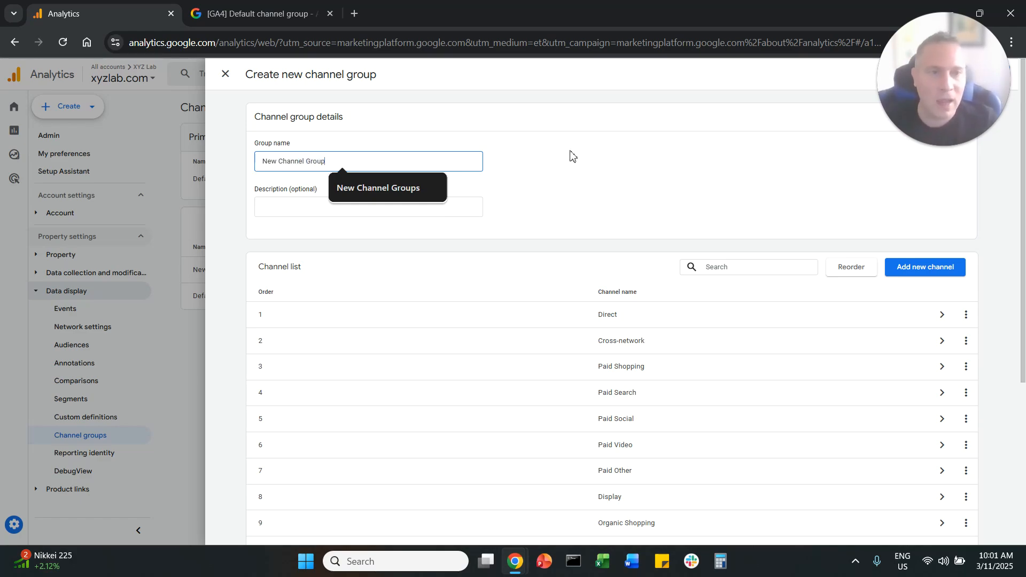
{"action": "left_click", "coordinate": [572, 155]}
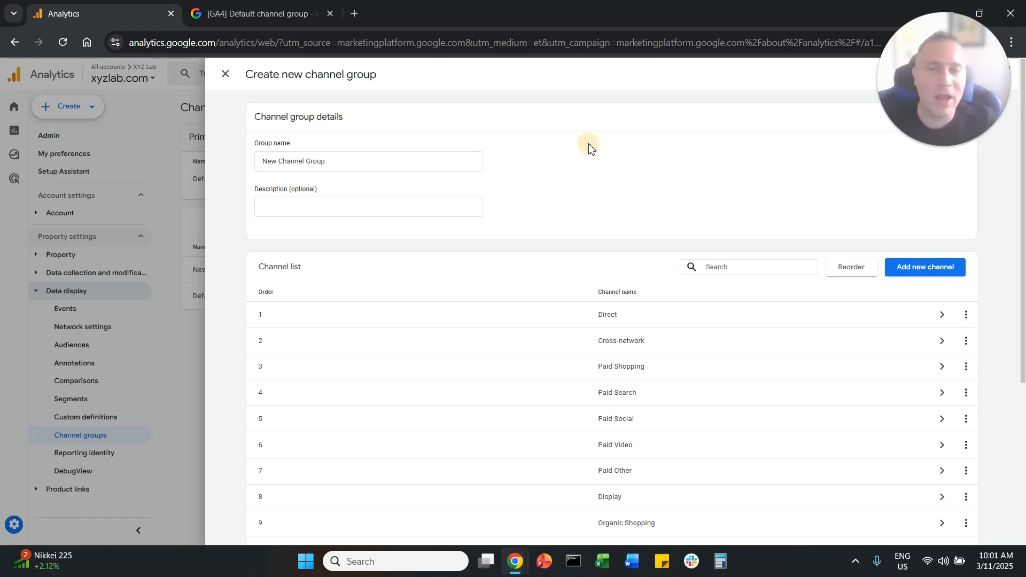
Add a new channel named AI Tools to the channel group.
{"action": "left_click", "coordinate": [908, 267]}
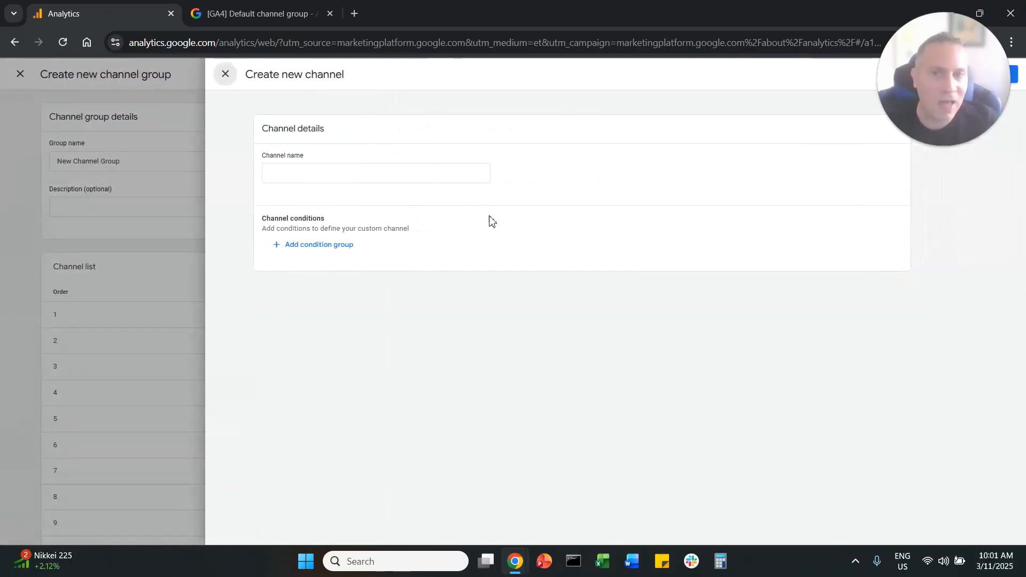
{"action": "left_click", "coordinate": [338, 174]}
{"action": "type", "text": "AI Tool"}
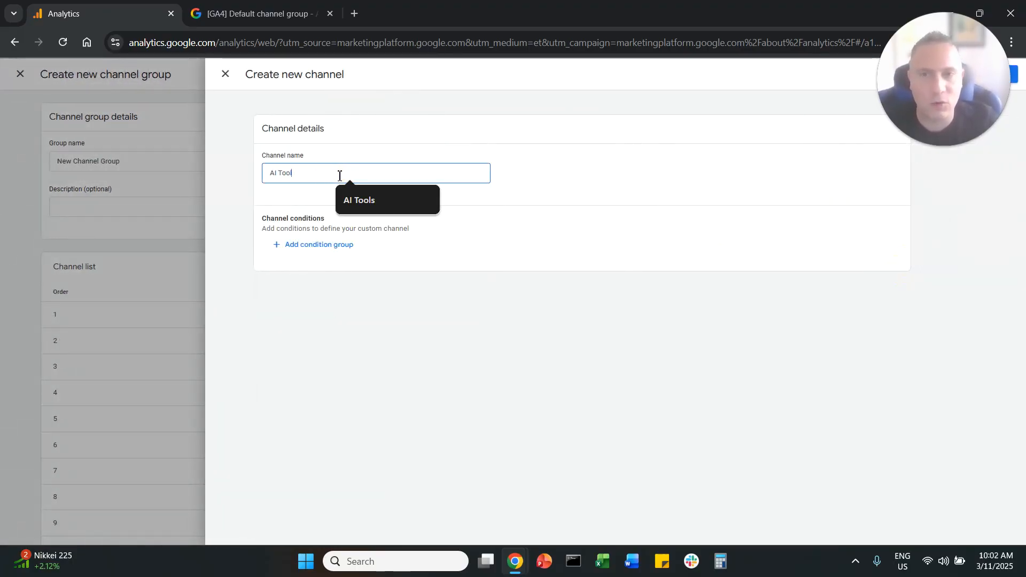
Add a condition group to the AI Tools channel with the rule Source contains ChatGPT.
{"action": "left_click", "coordinate": [333, 246]}
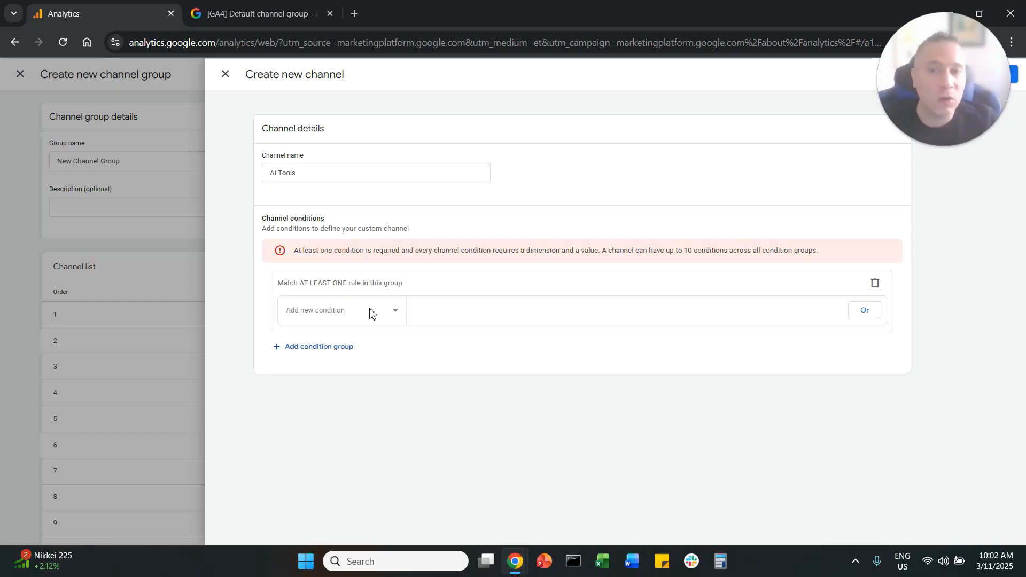
{"action": "left_click", "coordinate": [376, 312]}
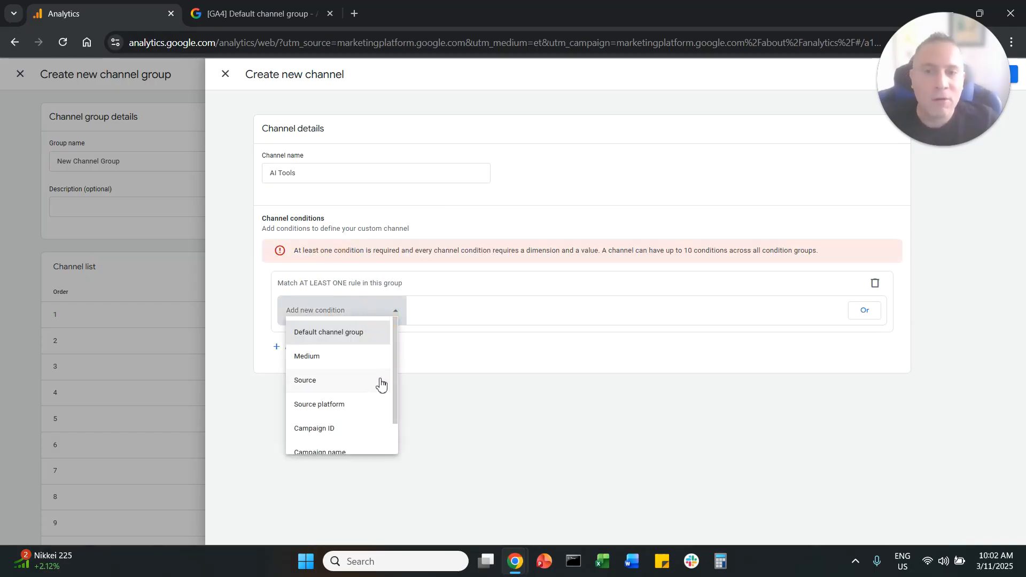
{"action": "left_click_drag", "start_coordinate": [396, 361], "coordinate": [395, 380]}
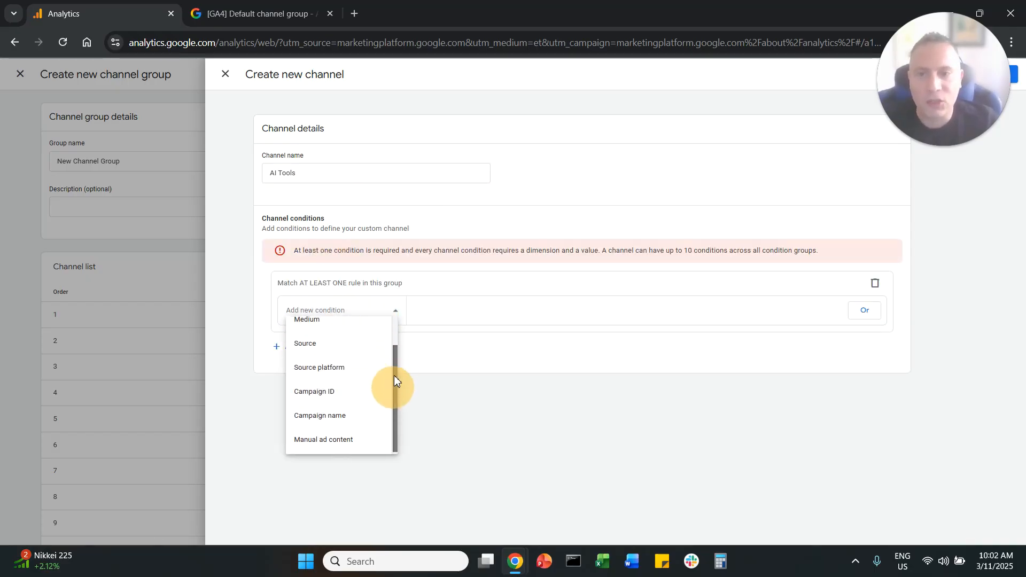
{"action": "scroll", "coordinate": [369, 378], "scroll_direction": "up", "scroll_amount": 2}
{"action": "left_click", "coordinate": [361, 379]}
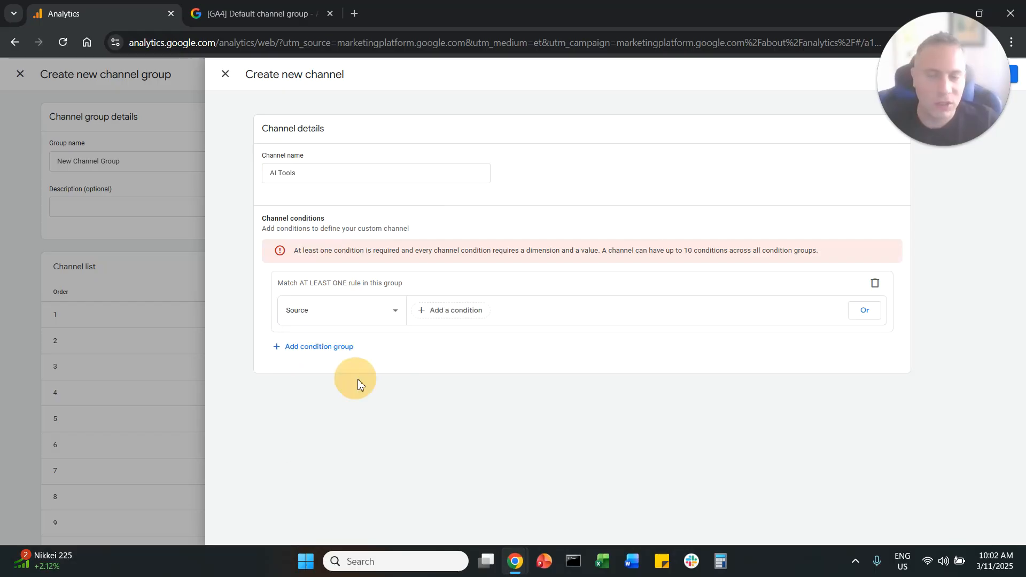
{"action": "left_click", "coordinate": [450, 311]}
{"action": "left_click", "coordinate": [495, 336]}
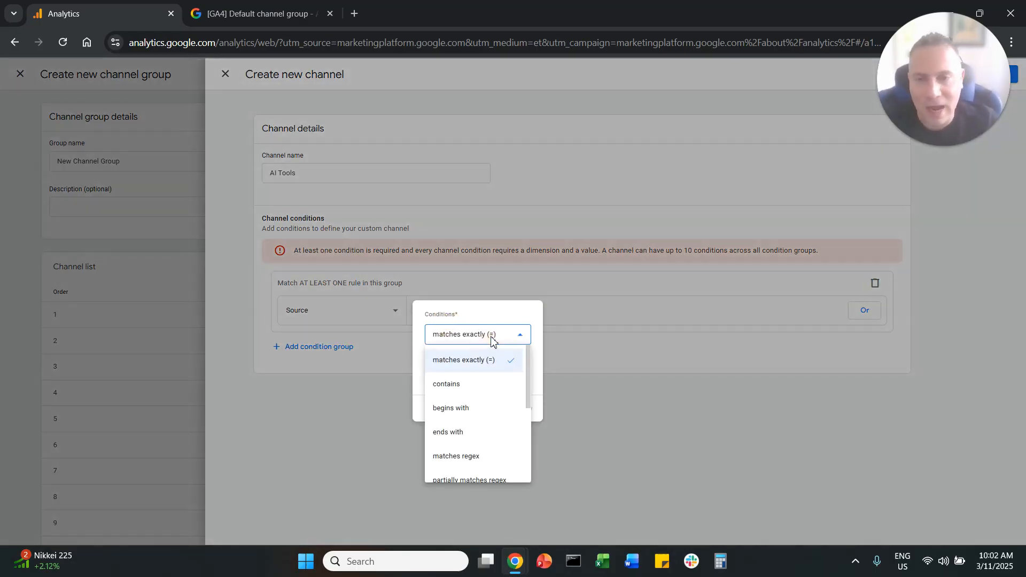
{"action": "mouse_move", "coordinate": [525, 373]}
{"action": "left_mouse_down"}
{"action": "mouse_move", "coordinate": [527, 450]}
{"action": "mouse_move", "coordinate": [534, 373]}
{"action": "mouse_move", "coordinate": [536, 389]}
{"action": "left_mouse_up"}
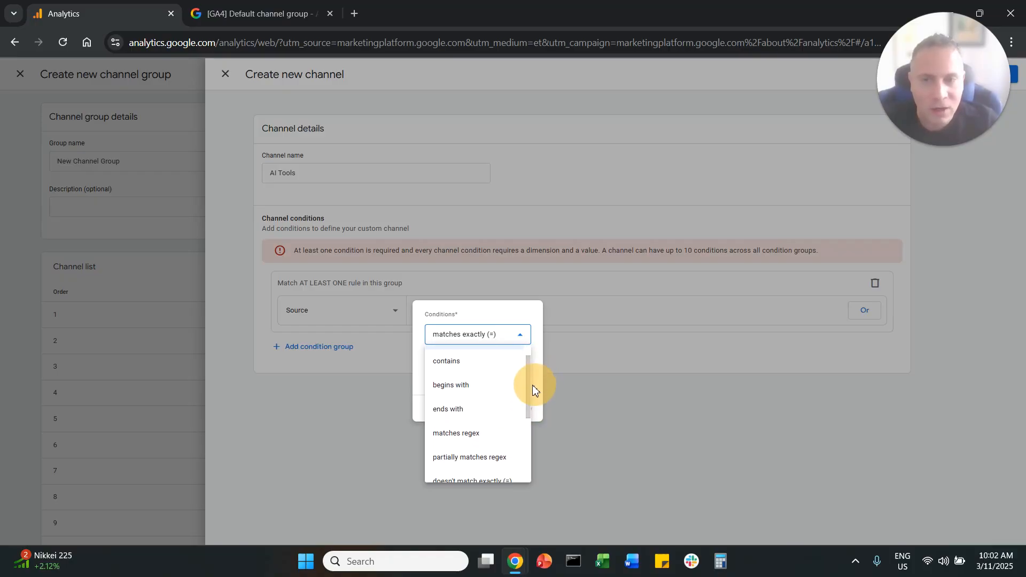
{"action": "left_click", "coordinate": [454, 363]}
{"action": "left_click", "coordinate": [497, 367]}
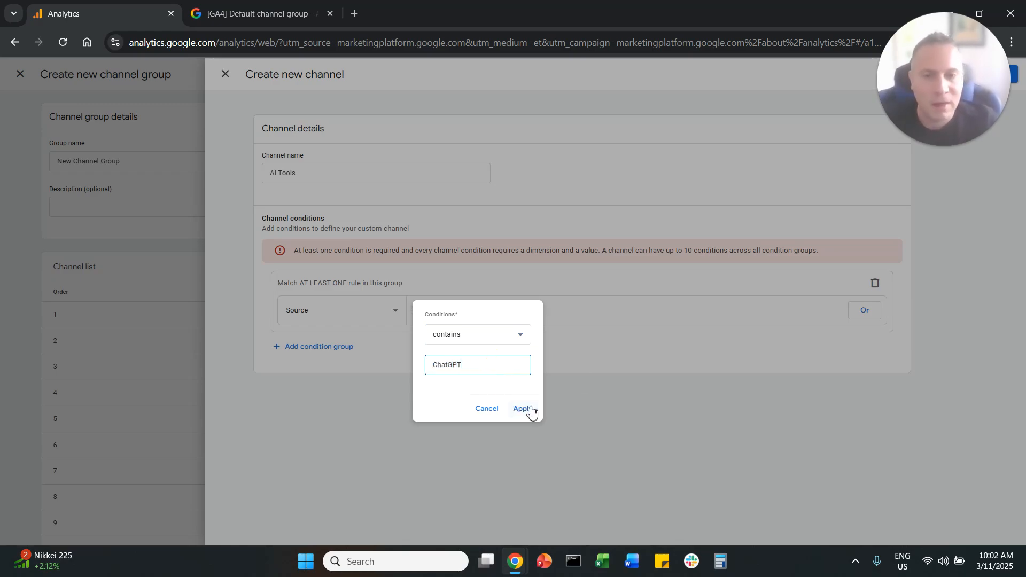
{"action": "left_click", "coordinate": [523, 408]}
Add an alternative OR rule, Source contains Perplexity, to the condition group and save the AI Tools channel.
{"action": "left_click", "coordinate": [866, 283]}
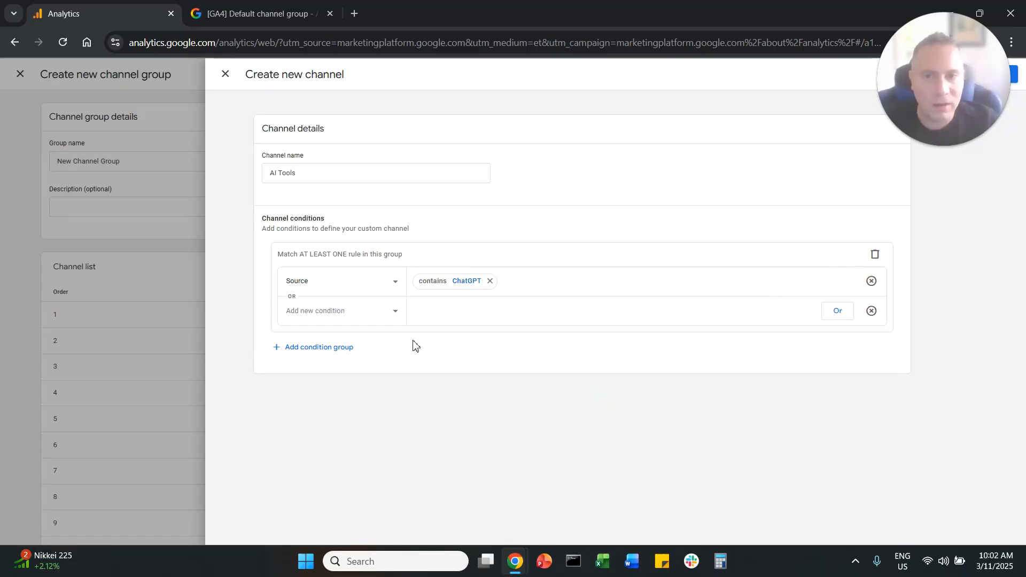
{"action": "left_click", "coordinate": [374, 316]}
{"action": "scroll", "coordinate": [355, 396], "scroll_direction": "down", "scroll_amount": 1}
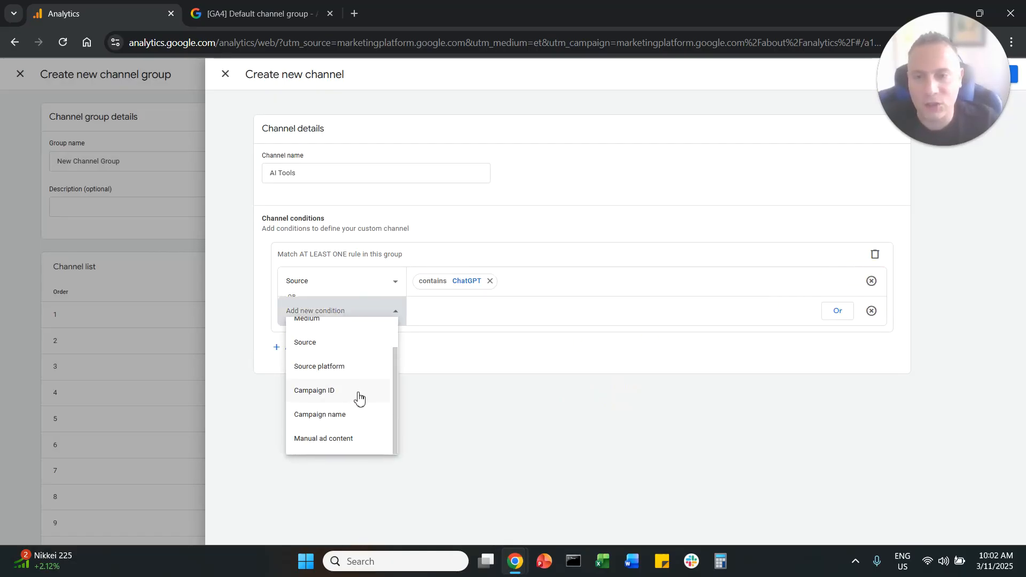
{"action": "scroll", "coordinate": [350, 379], "scroll_direction": "up", "scroll_amount": 1}
{"action": "left_click", "coordinate": [343, 389]}
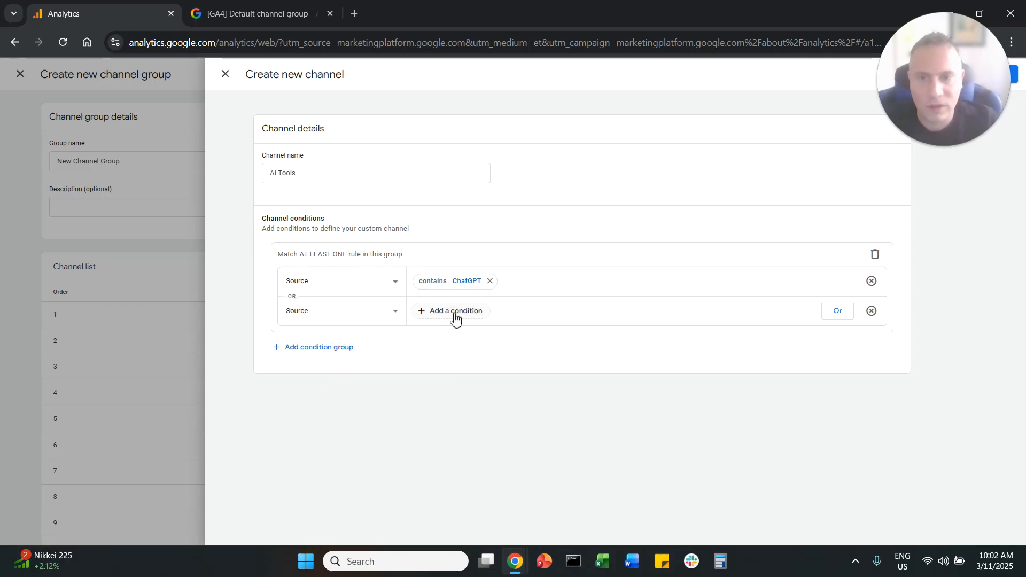
{"action": "left_click", "coordinate": [454, 318]}
{"action": "left_click", "coordinate": [492, 338]}
{"action": "left_click", "coordinate": [482, 384]}
{"action": "left_click", "coordinate": [481, 363]}
{"action": "type", "text": "Perplexity"}
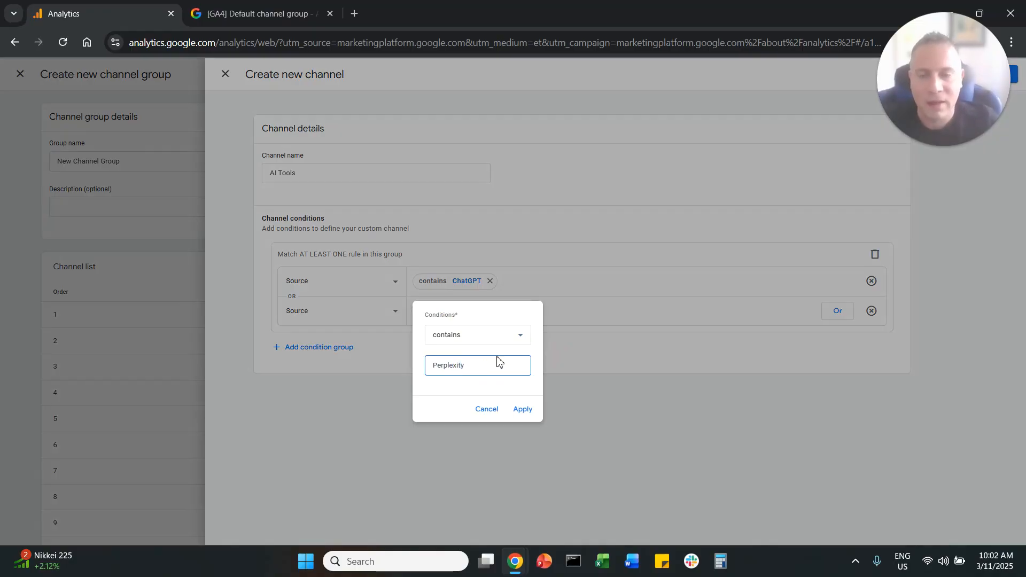
{"action": "left_click", "coordinate": [526, 416]}
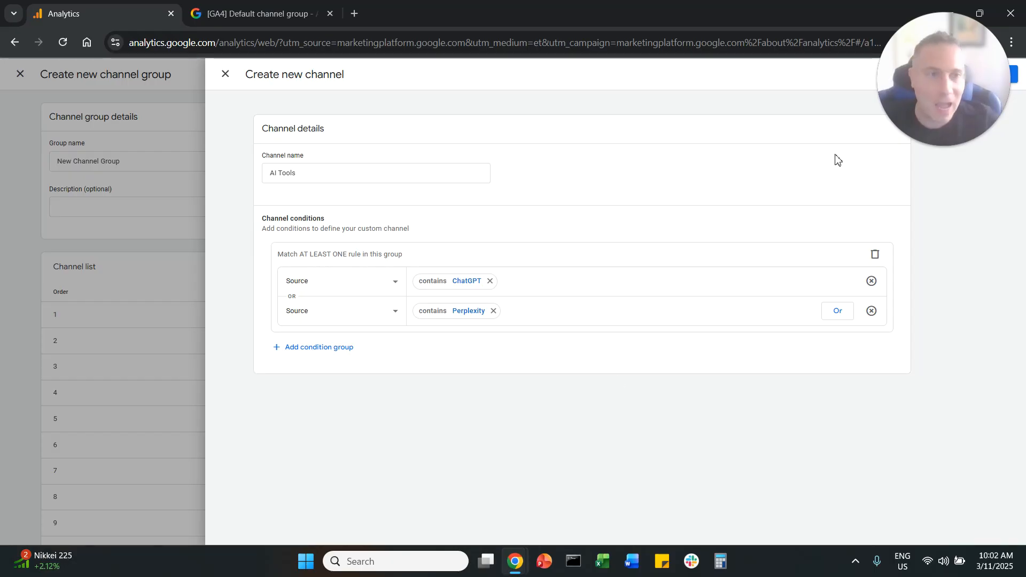
{"action": "left_click_drag", "start_coordinate": [947, 95], "coordinate": [854, 103]}
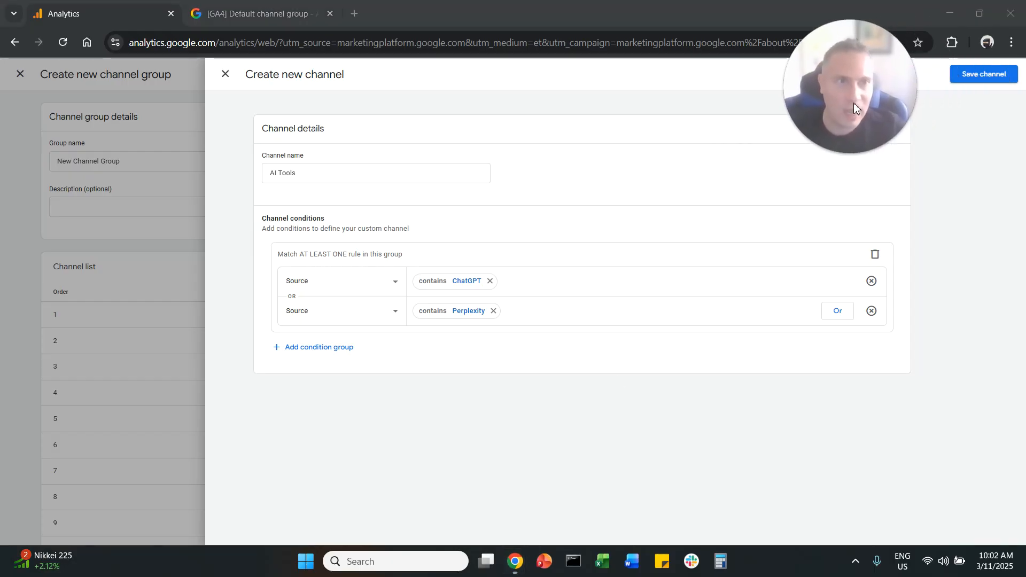
{"action": "left_click", "coordinate": [988, 81]}
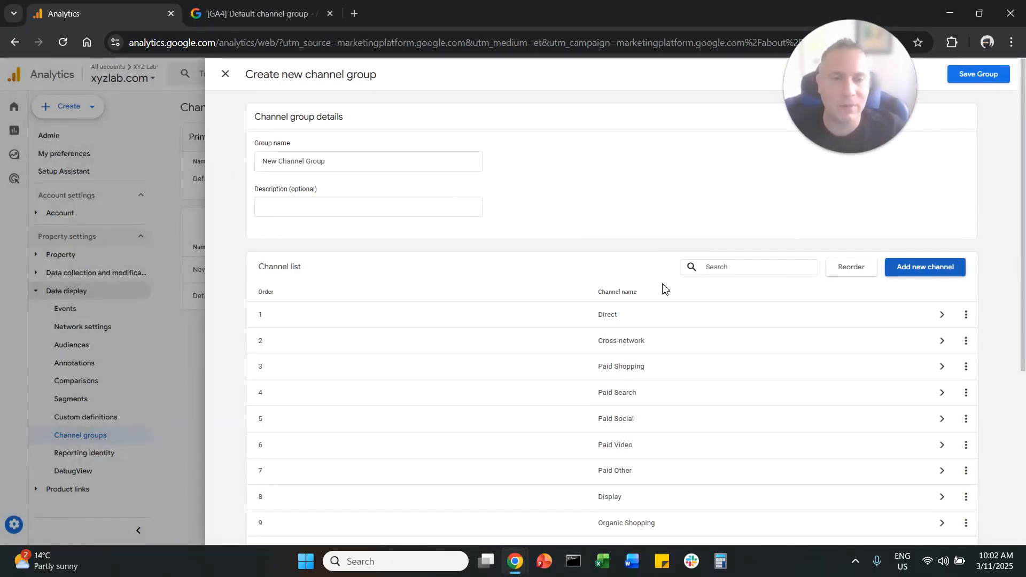
Start another new channel in the channel group and name it Not Set.
{"action": "scroll", "coordinate": [615, 321], "scroll_direction": "down", "scroll_amount": 5}
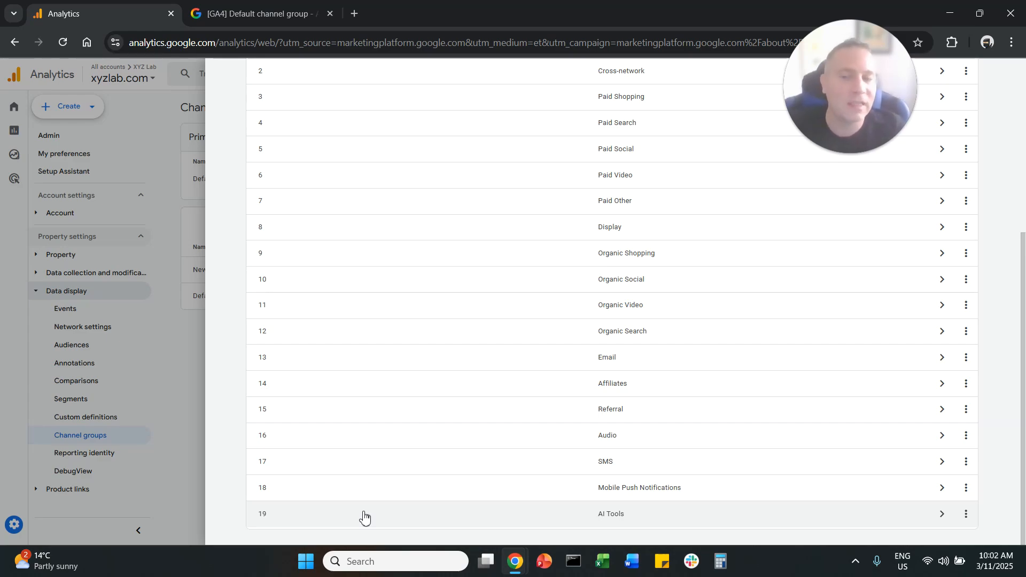
{"action": "scroll", "coordinate": [599, 476], "scroll_direction": "up", "scroll_amount": 5}
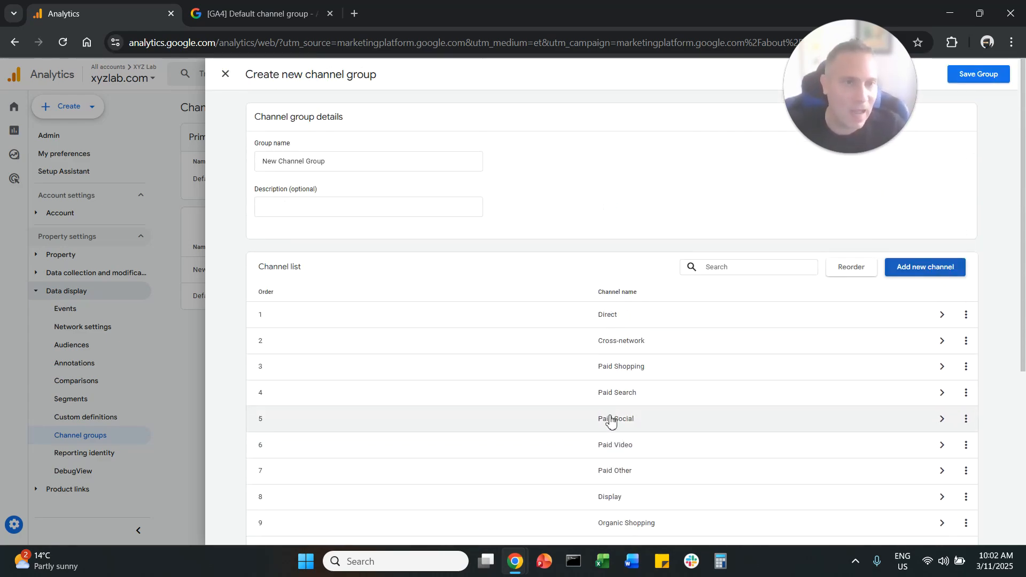
{"action": "left_click", "coordinate": [901, 273]}
{"action": "left_click", "coordinate": [329, 172]}
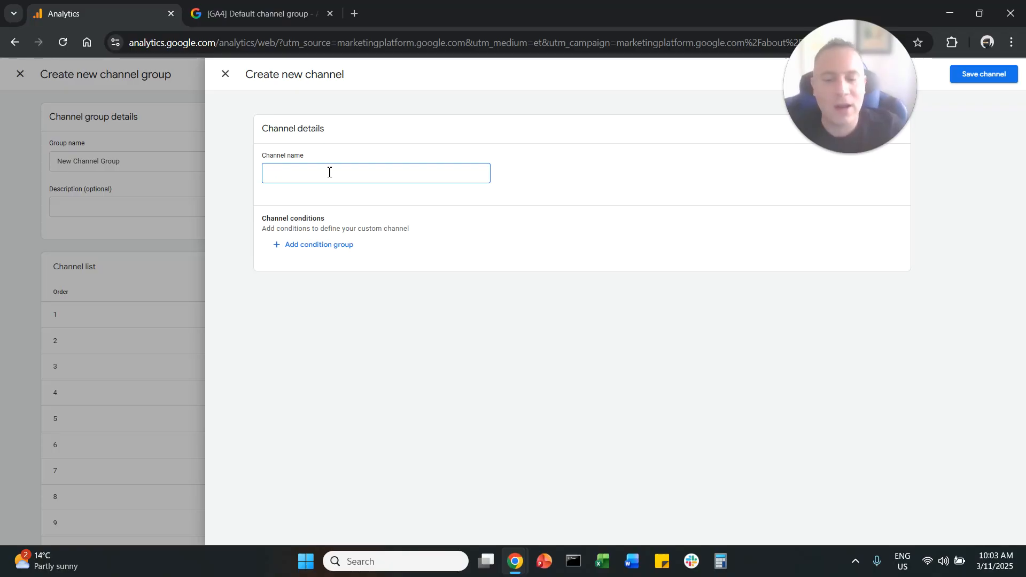
{"action": "type", "text": "Not Set"}
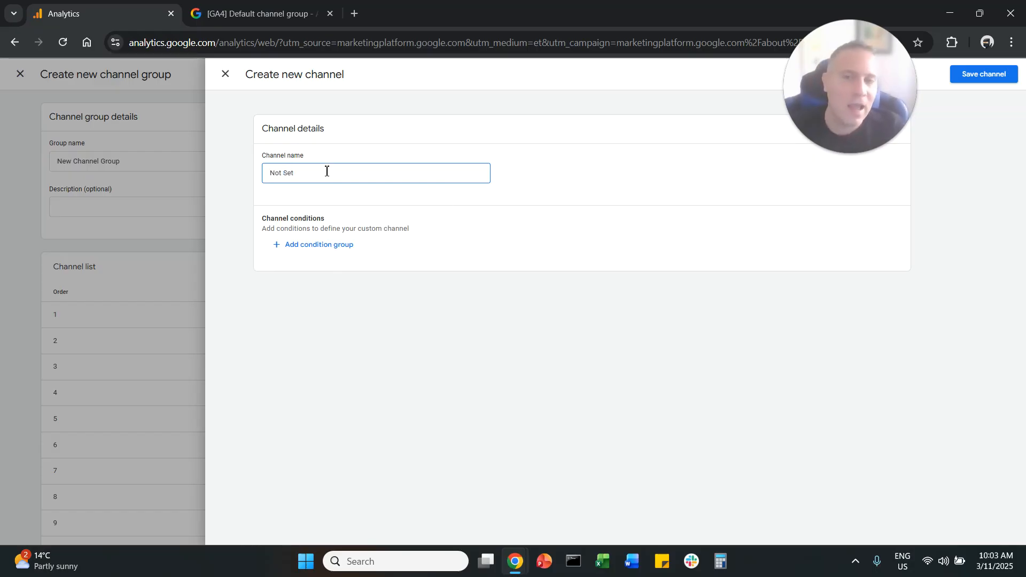
Add a condition group to the Not Set channel with the rule Medium matches exactly (not set).
{"action": "left_click", "coordinate": [323, 246]}
{"action": "left_click", "coordinate": [365, 315]}
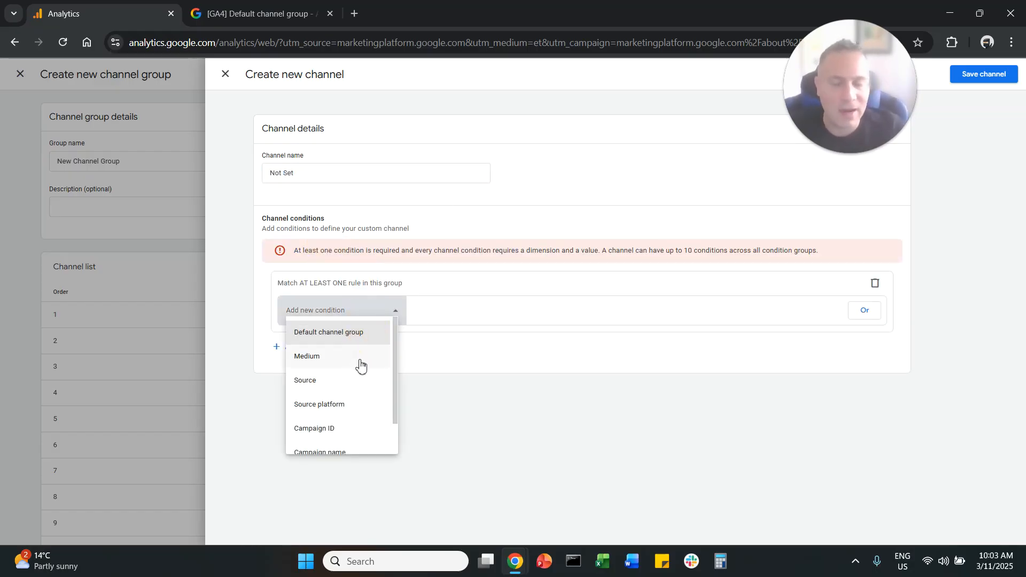
{"action": "scroll", "coordinate": [371, 403], "scroll_direction": "down", "scroll_amount": 1}
{"action": "scroll", "coordinate": [352, 374], "scroll_direction": "up", "scroll_amount": 1}
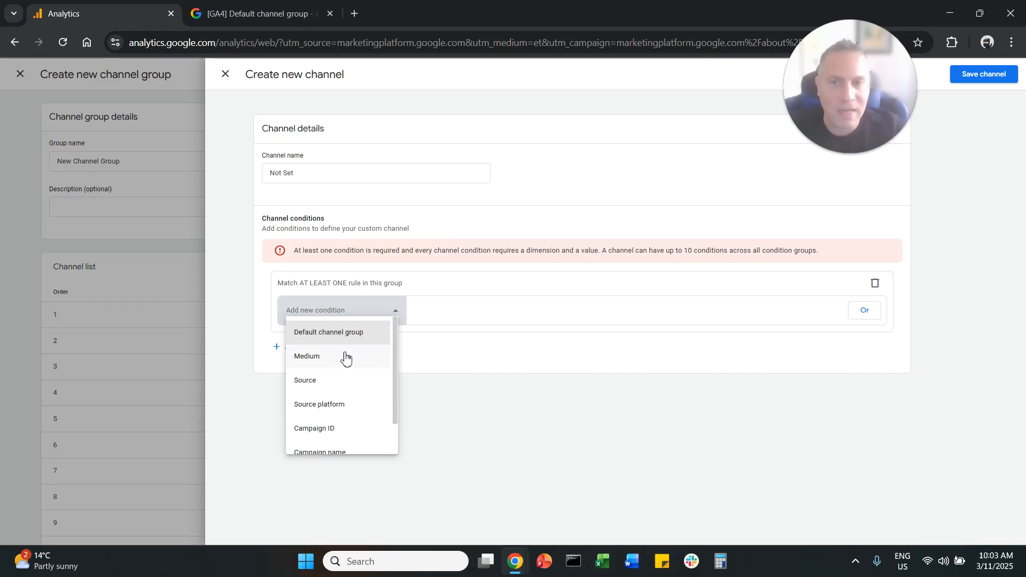
{"action": "left_click", "coordinate": [344, 358]}
{"action": "left_click", "coordinate": [460, 312]}
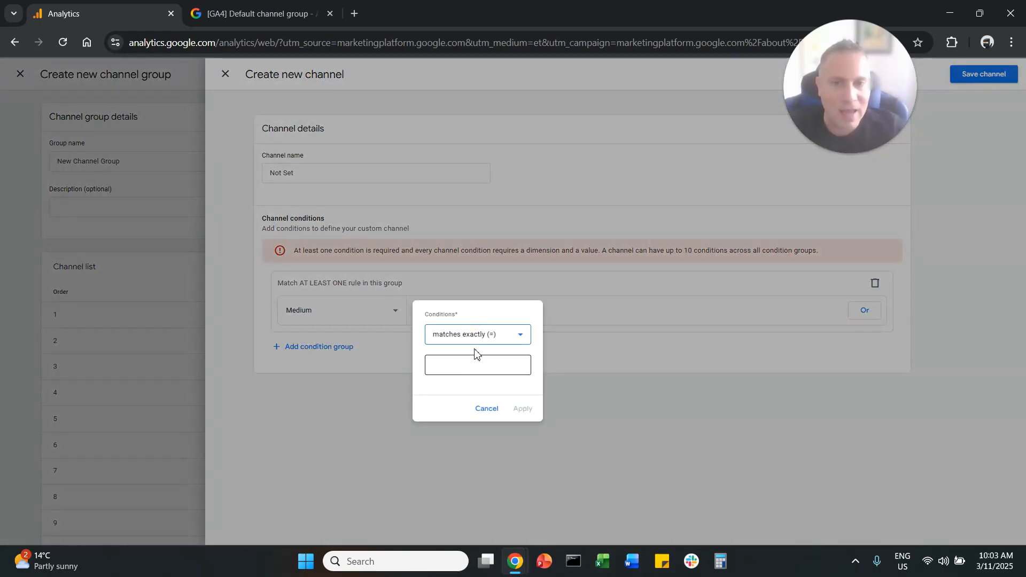
{"action": "left_click", "coordinate": [475, 366]}
{"action": "type", "text": "(not set)"}
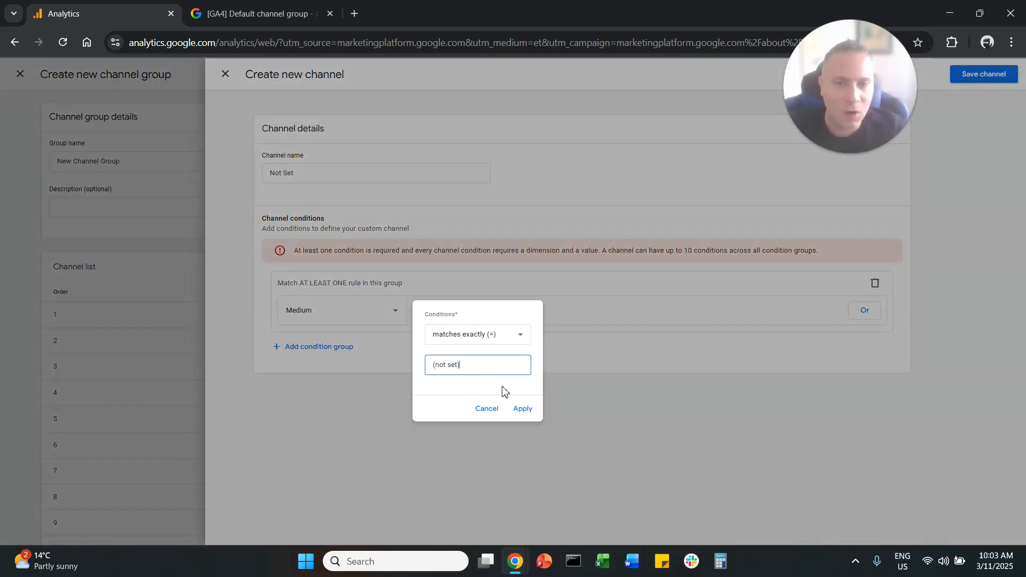
{"action": "left_click", "coordinate": [524, 409]}
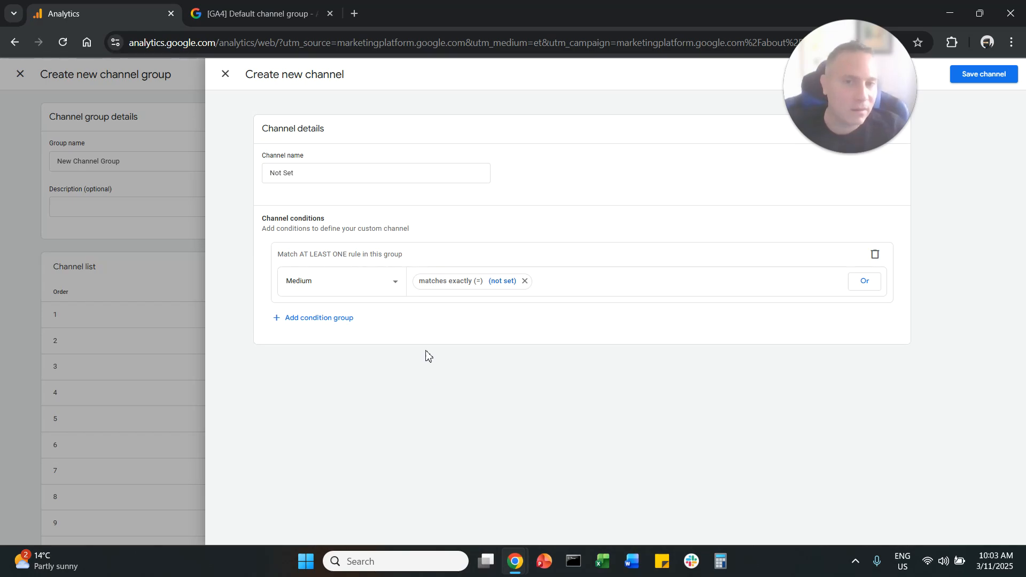
Save the Not Set channel and the whole channel group.
{"action": "left_click", "coordinate": [306, 169]}
{"action": "triple_click", "coordinate": [307, 169]}
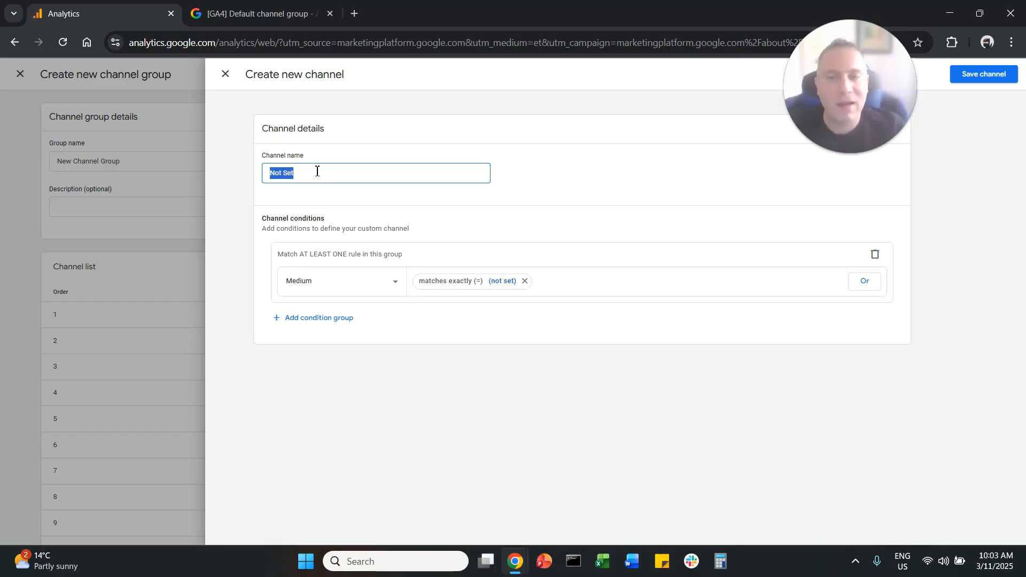
{"action": "left_click", "coordinate": [985, 76]}
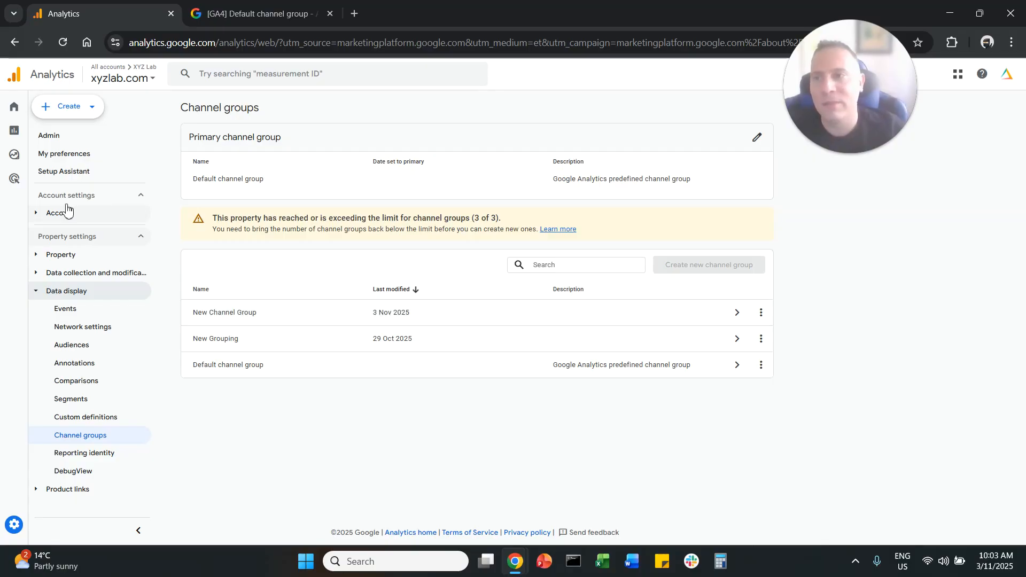
Open the Traffic acquisition report and change the table's primary dimension to Session New Channel Group.
{"action": "left_click", "coordinate": [18, 138]}
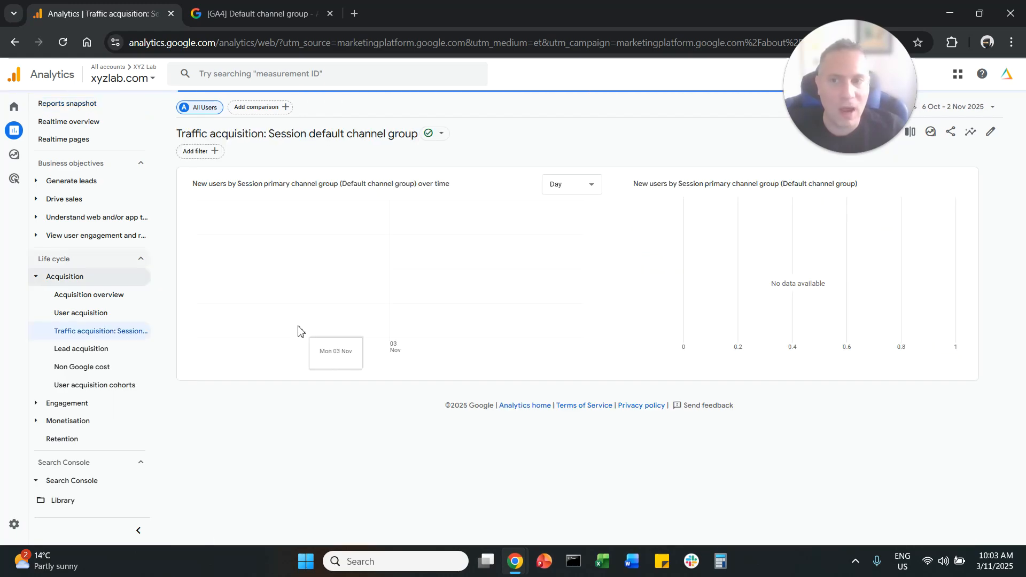
{"action": "scroll", "coordinate": [224, 319], "scroll_direction": "down", "scroll_amount": 3}
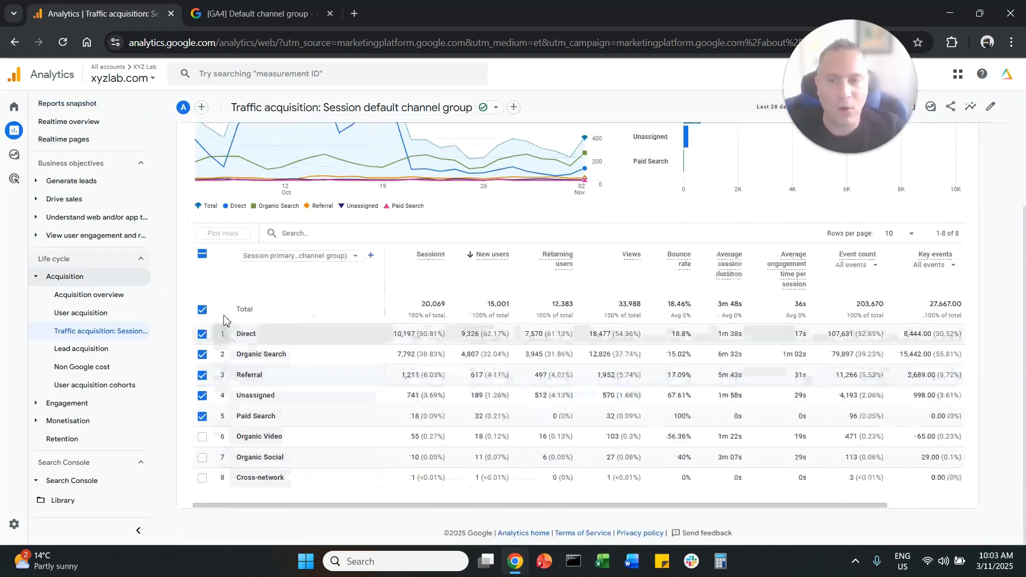
{"action": "left_click", "coordinate": [202, 254]}
{"action": "left_click", "coordinate": [324, 259]}
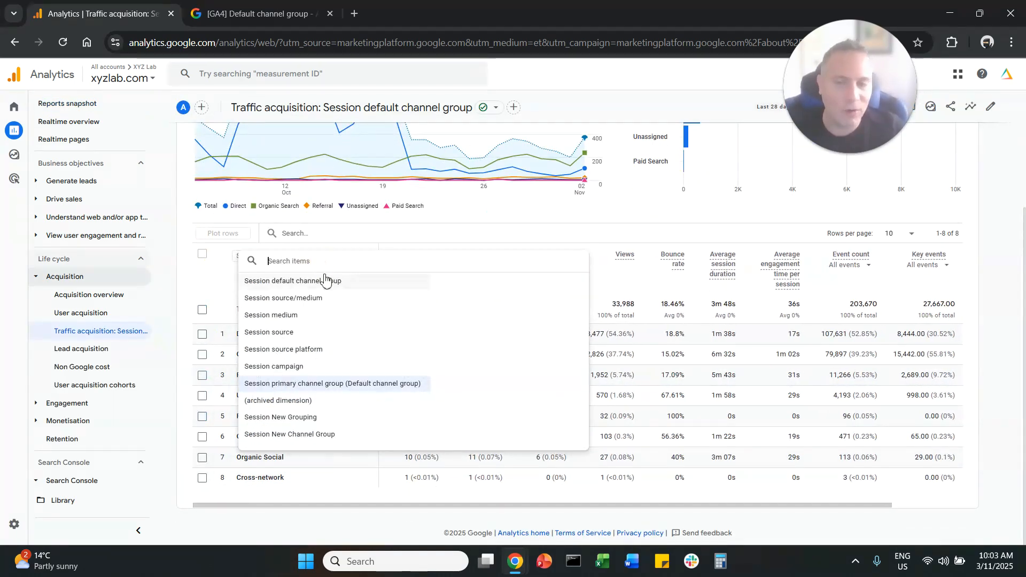
{"action": "left_click", "coordinate": [338, 435]}
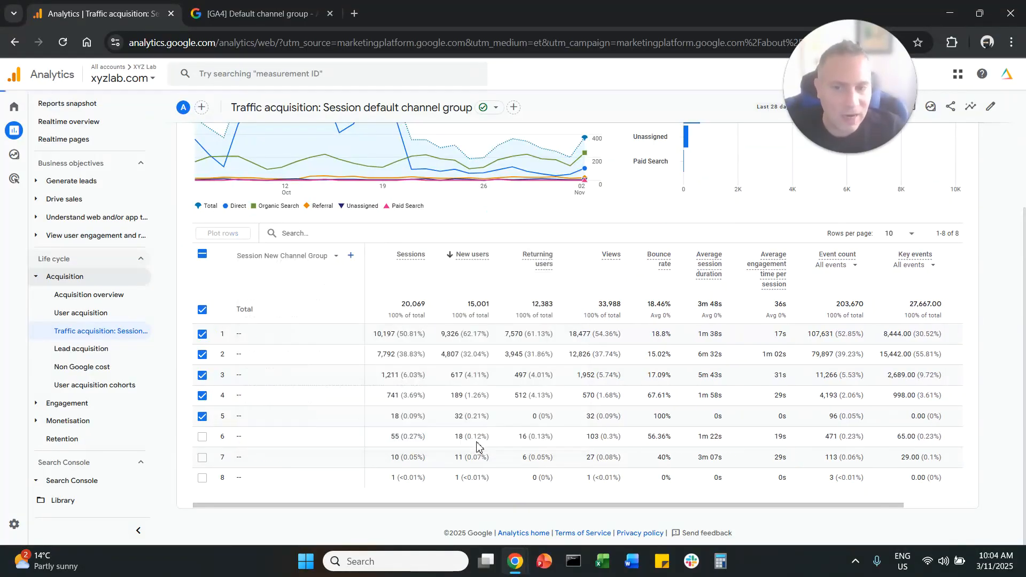
Clear the table's row selections and examine the Unassigned, Not Set and AI Tools rows.
{"action": "scroll", "coordinate": [390, 478], "scroll_direction": "down", "scroll_amount": 1}
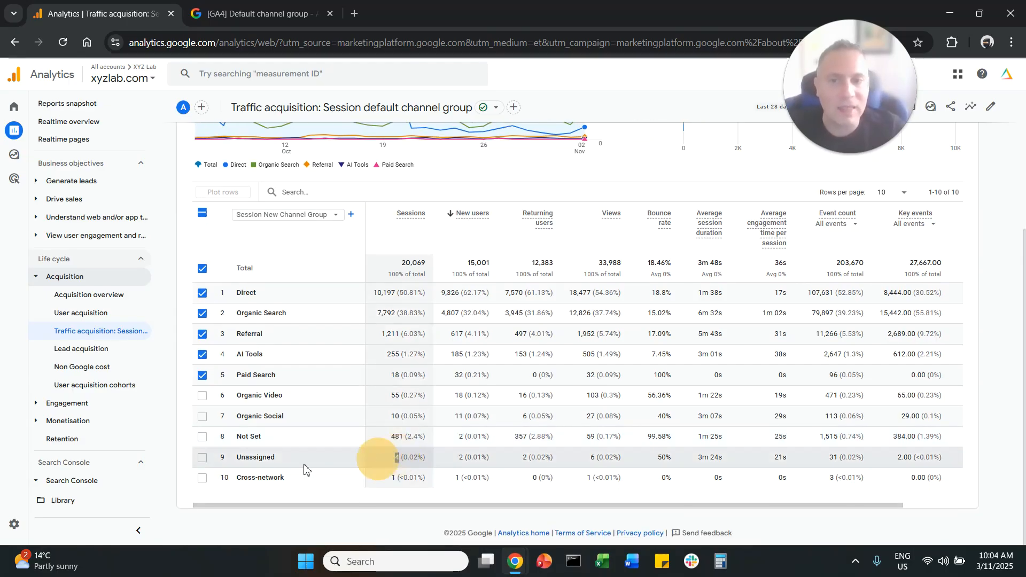
{"action": "double_click", "coordinate": [256, 457]}
{"action": "left_click", "coordinate": [202, 213]}
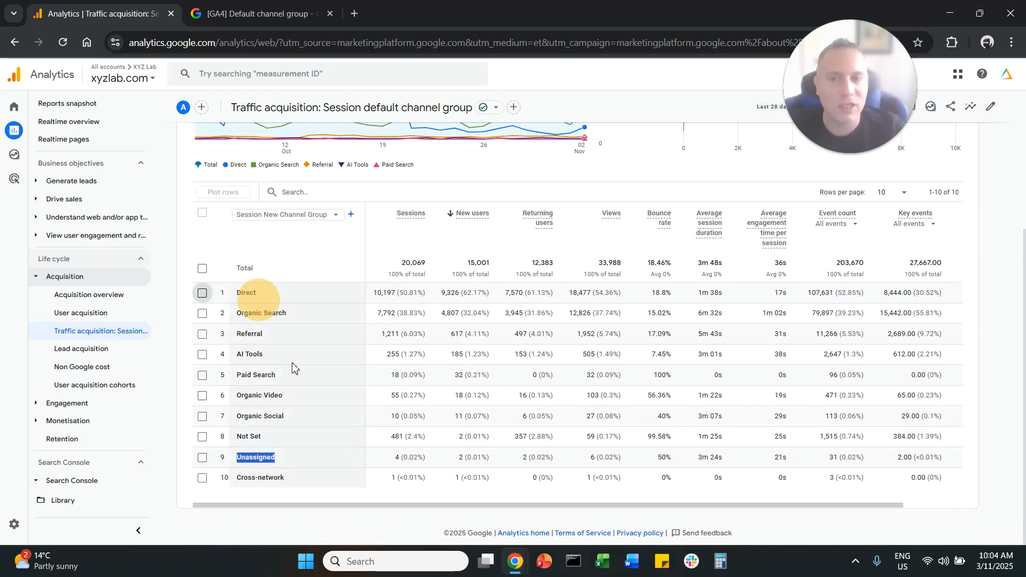
{"action": "left_click_drag", "start_coordinate": [237, 437], "coordinate": [263, 440]}
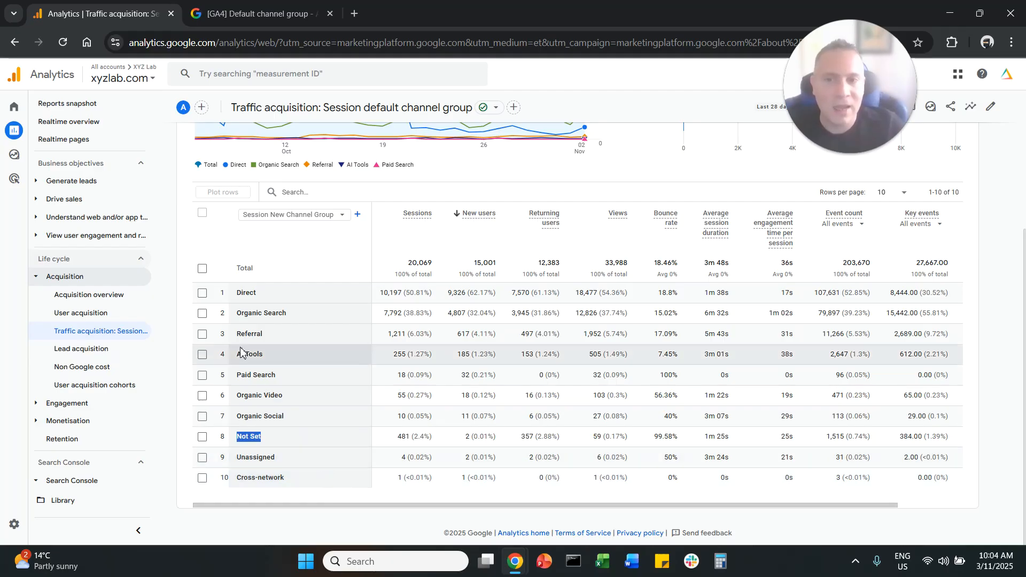
{"action": "left_click_drag", "start_coordinate": [237, 355], "coordinate": [273, 356]}
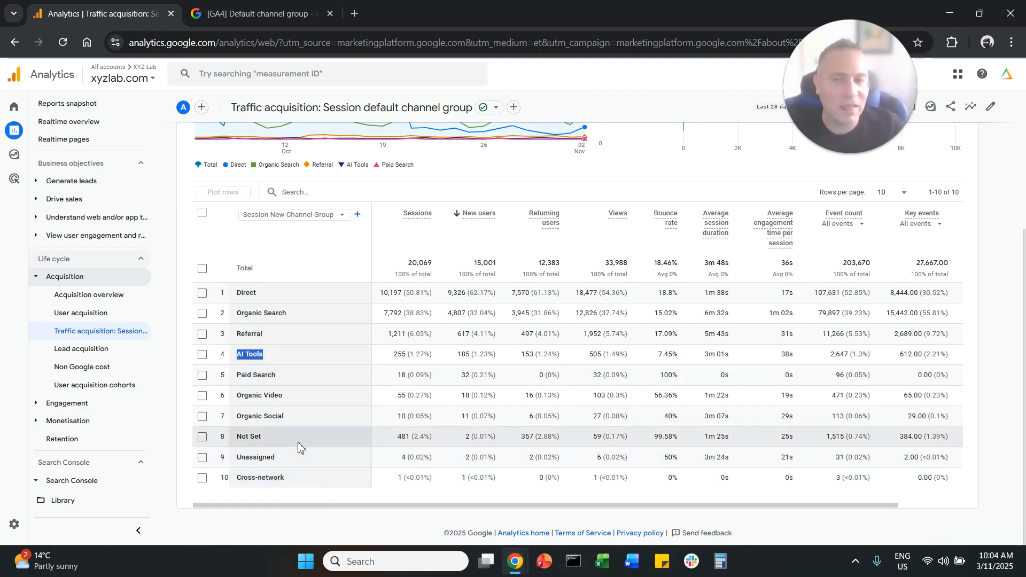